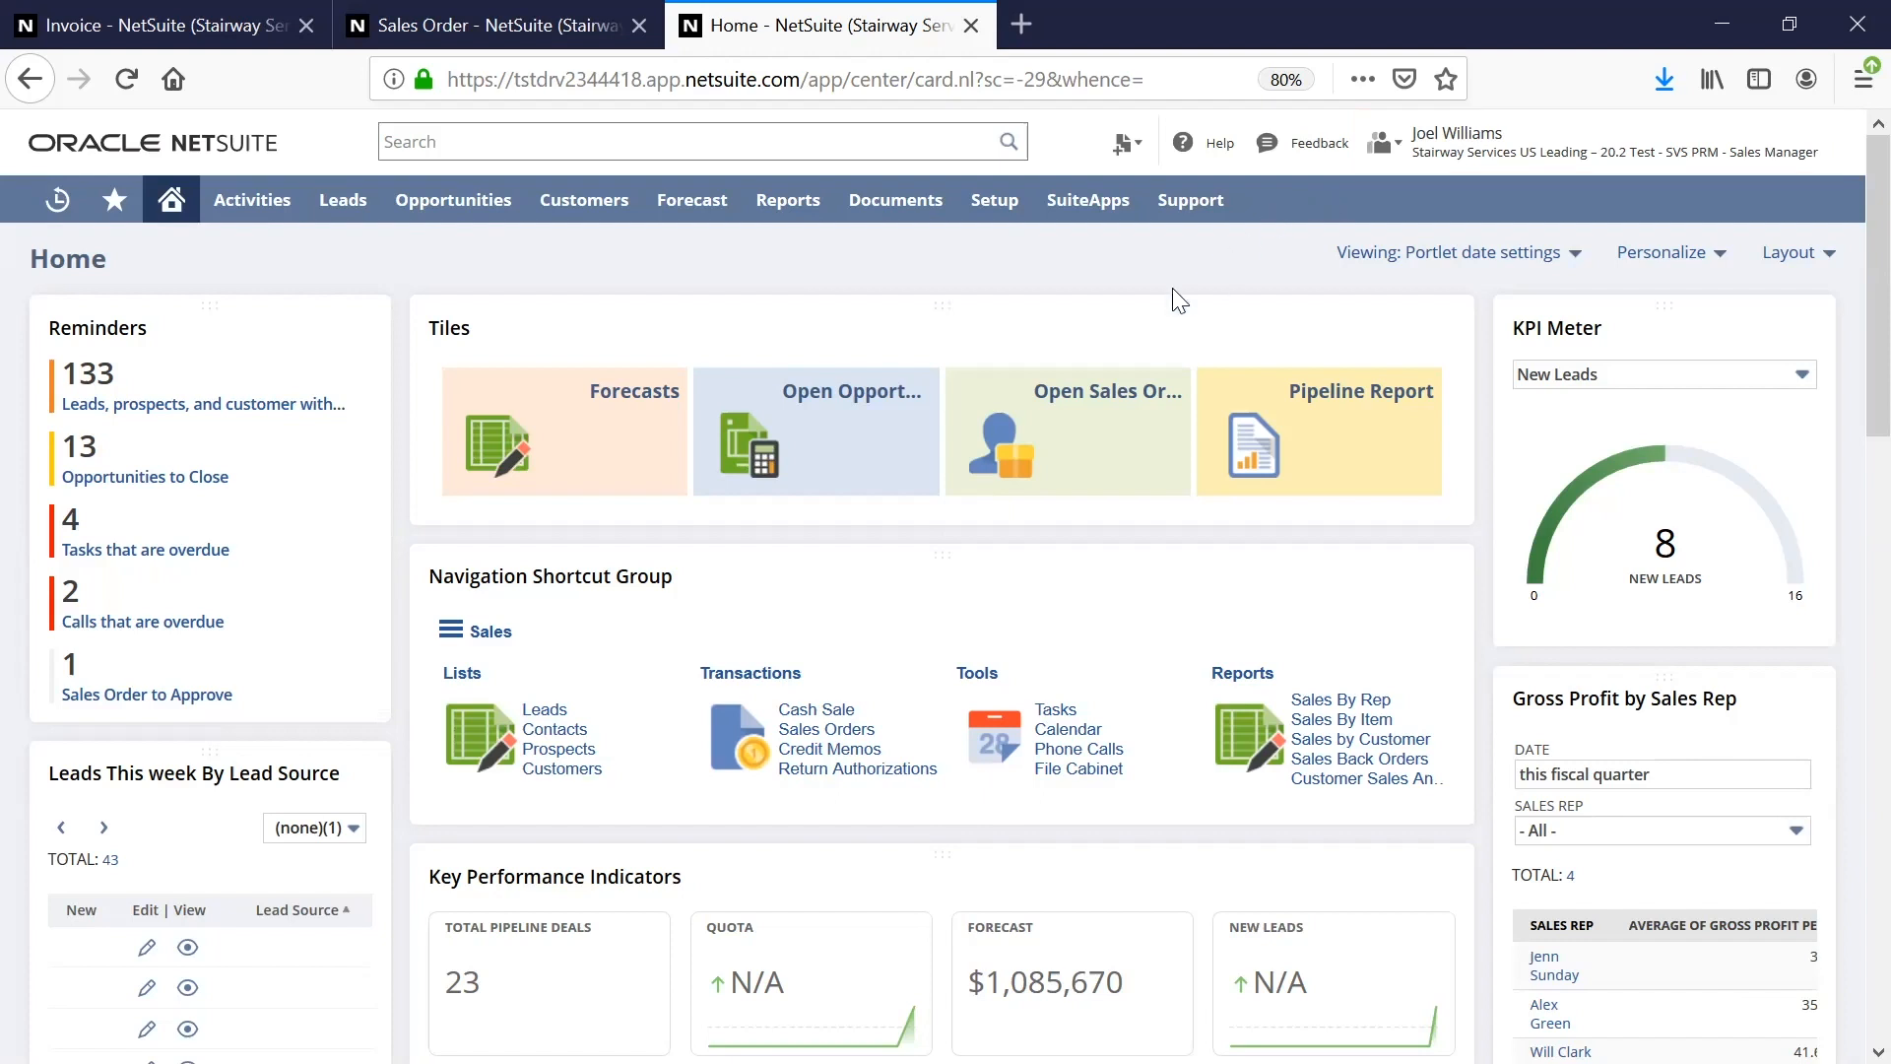
Step: Open the Abbott Inc. sales order awaiting approval from the reminders and approve it
left_click(185, 700)
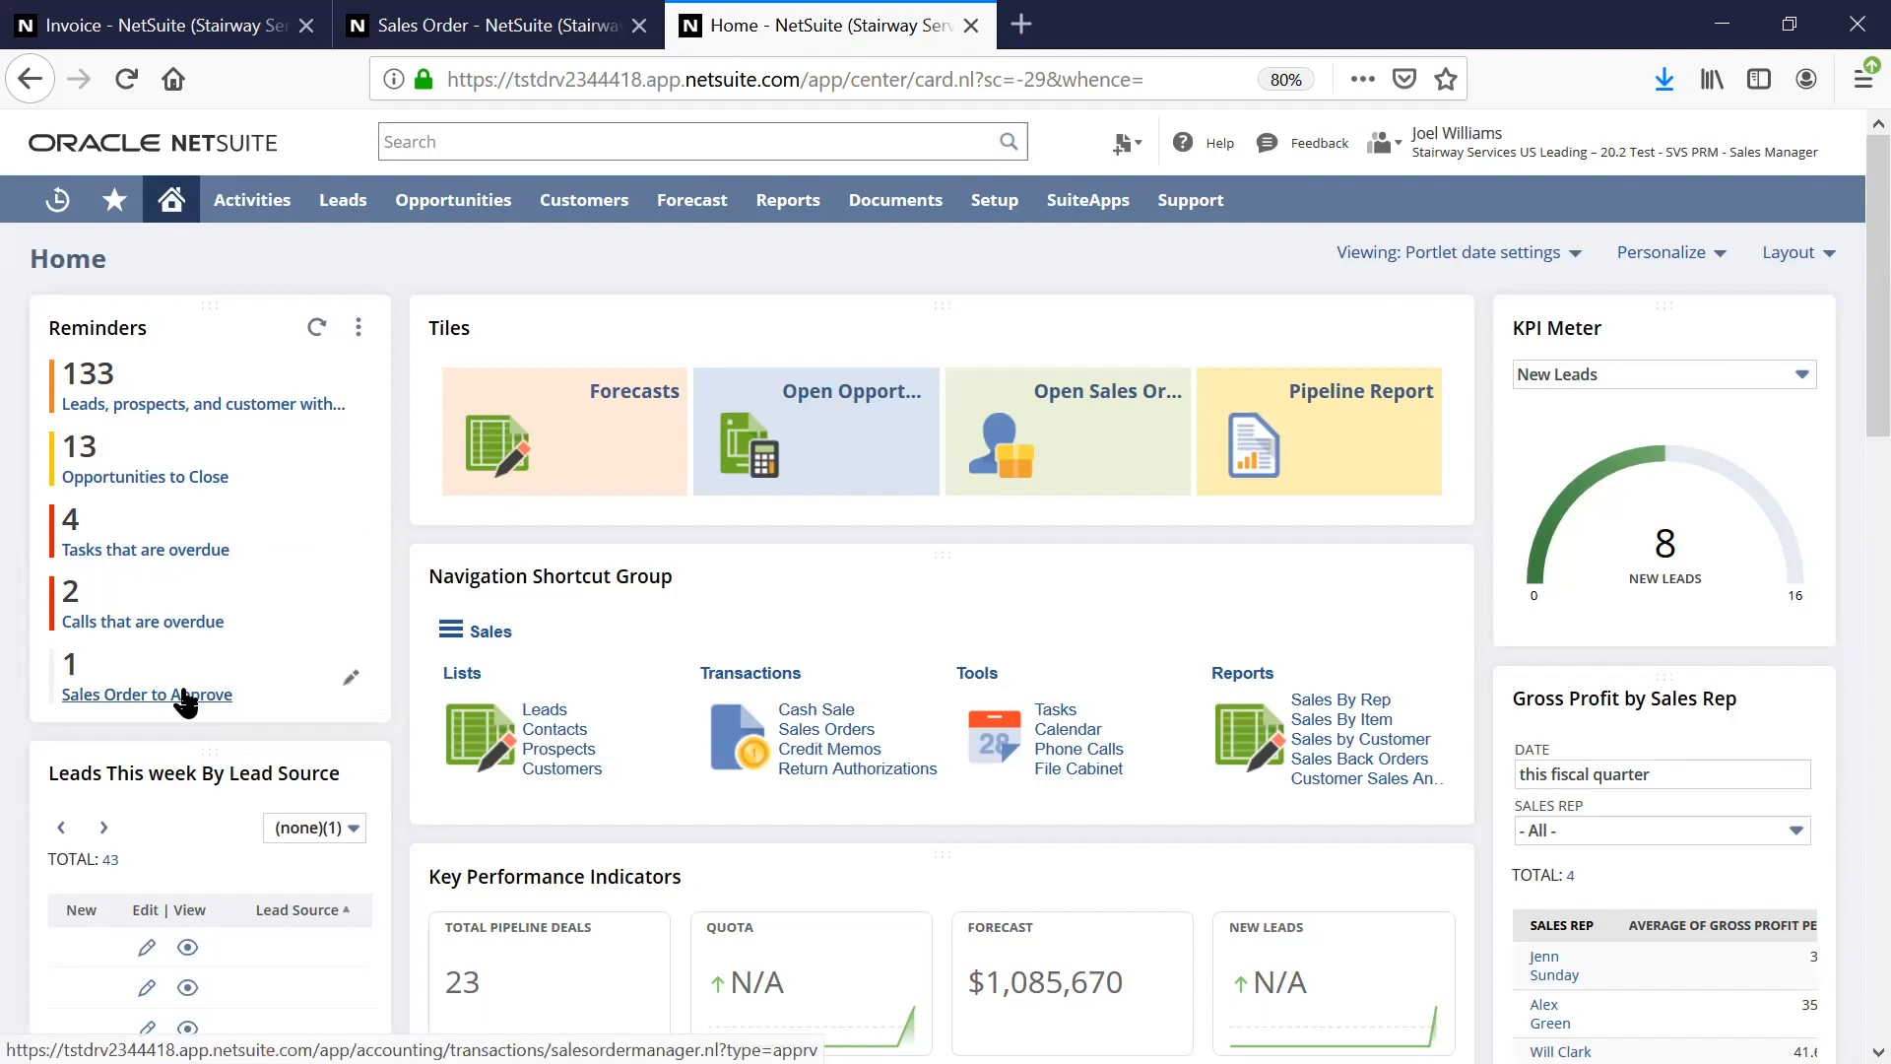
key("ctrl+shift+Tab")
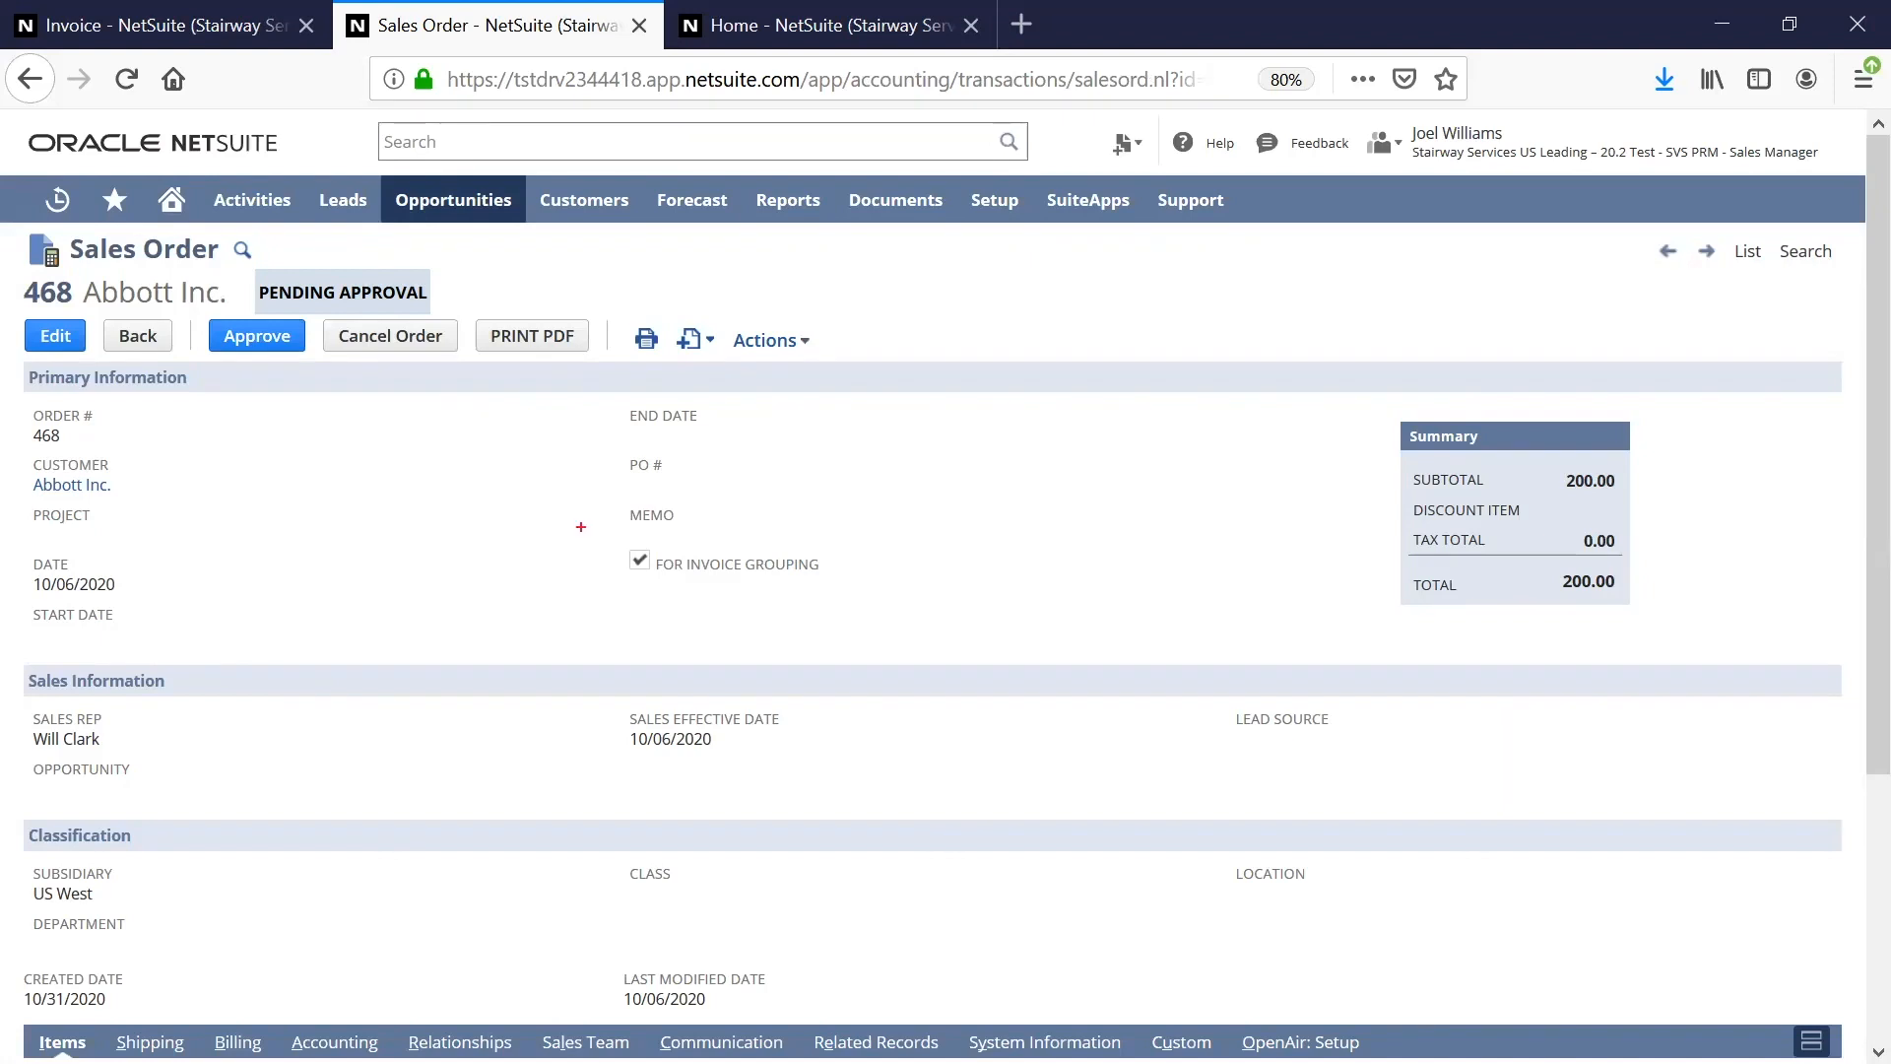
left_click_drag(604, 536, 829, 588)
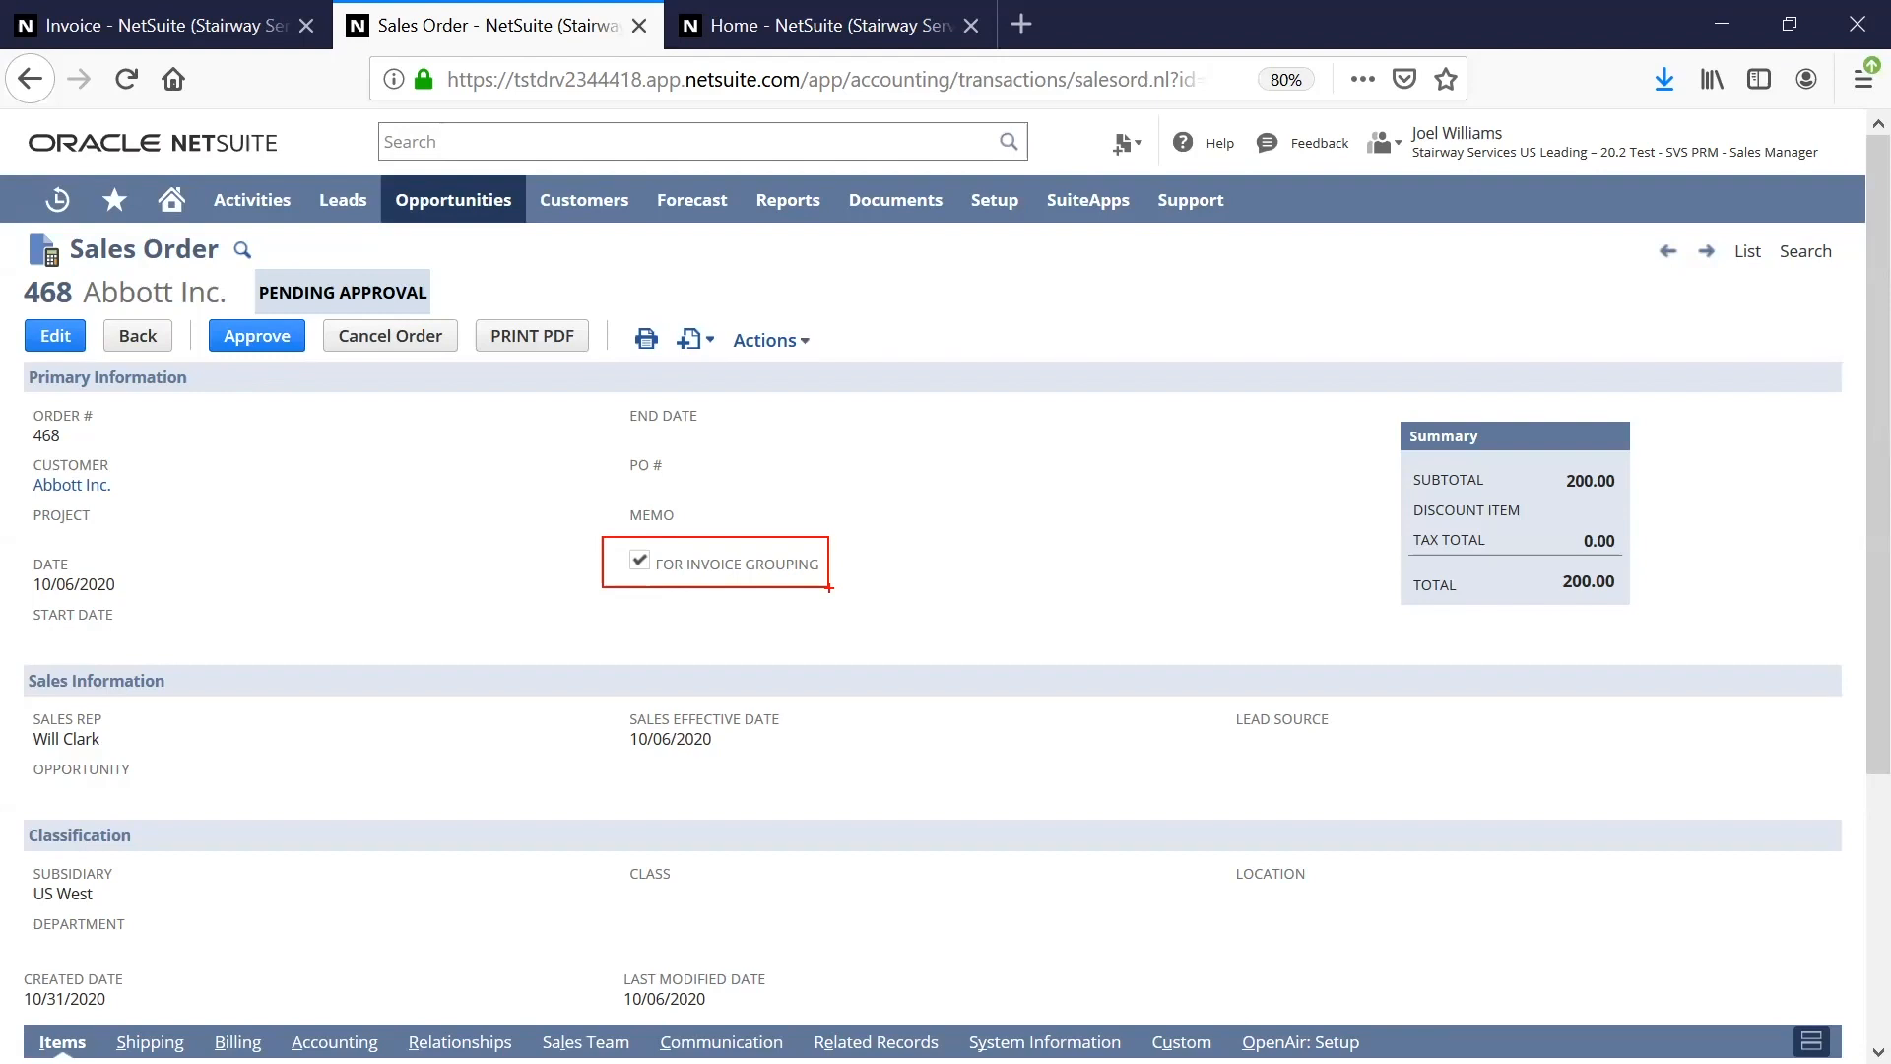
key("Escape")
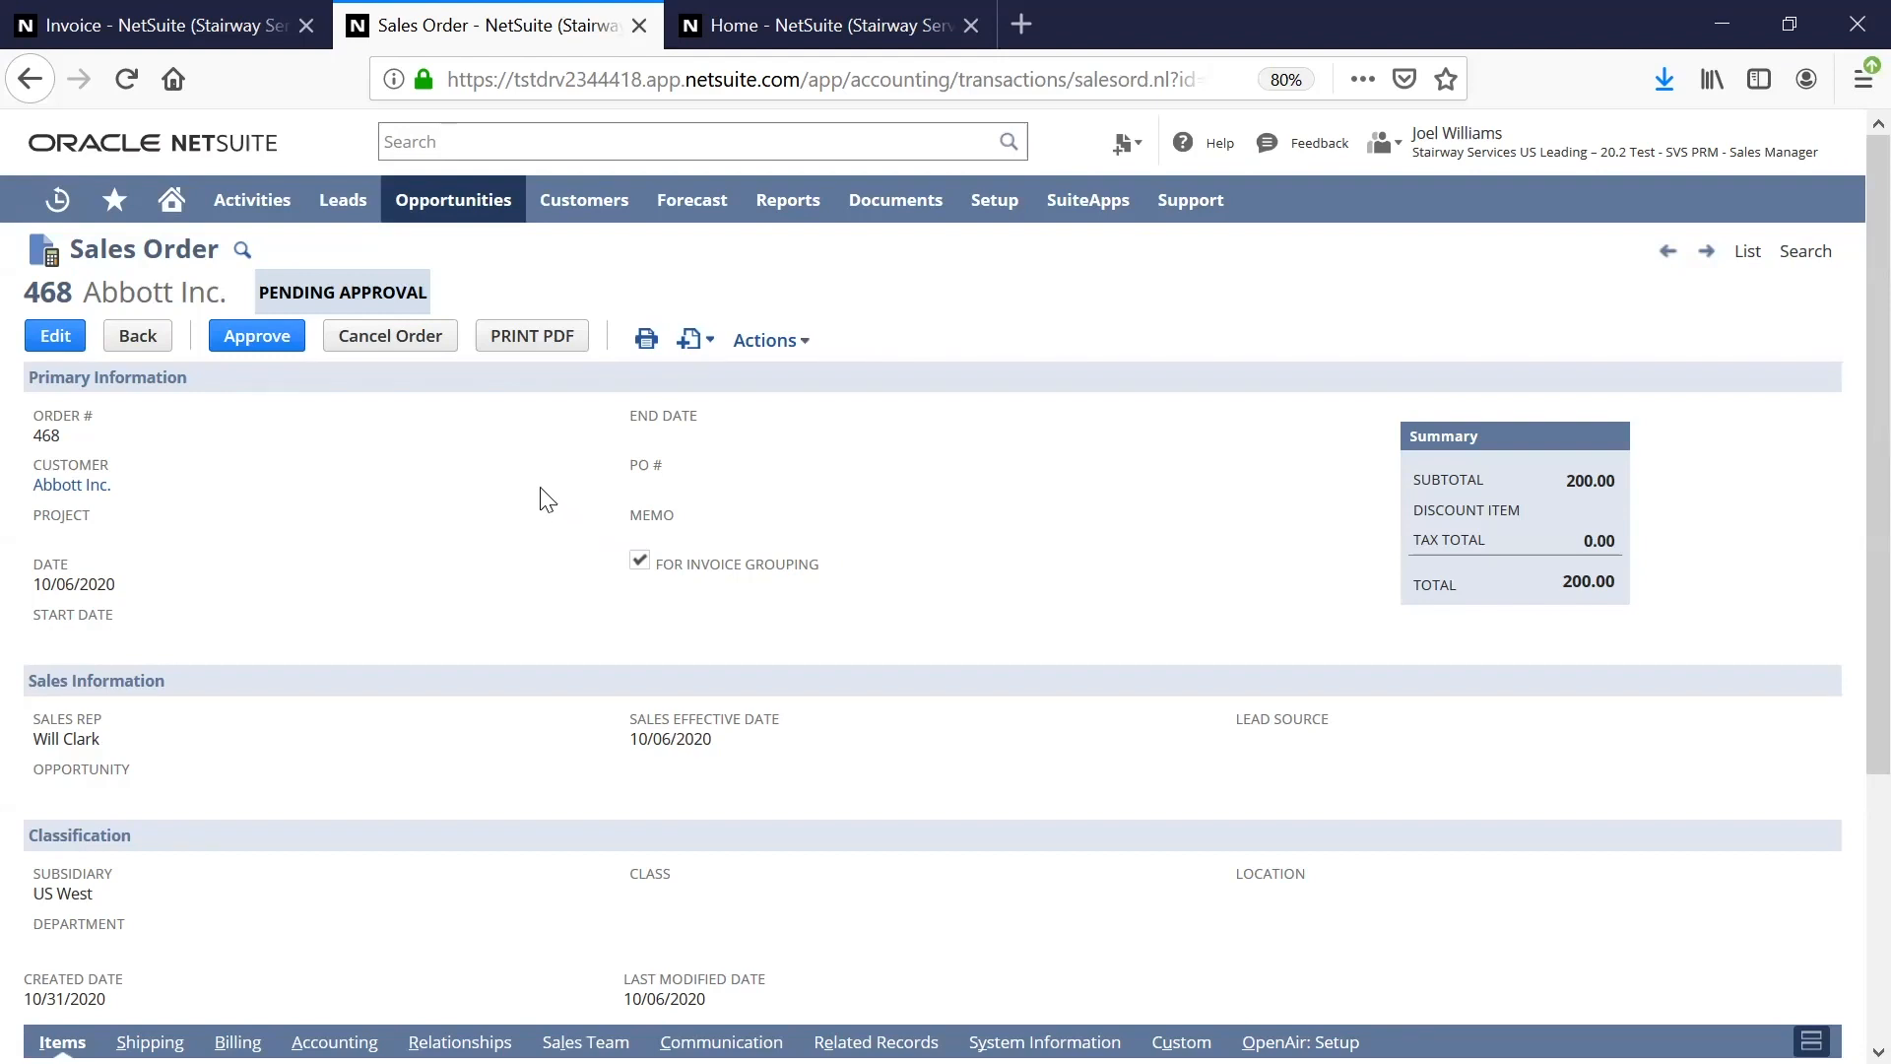
left_click(258, 339)
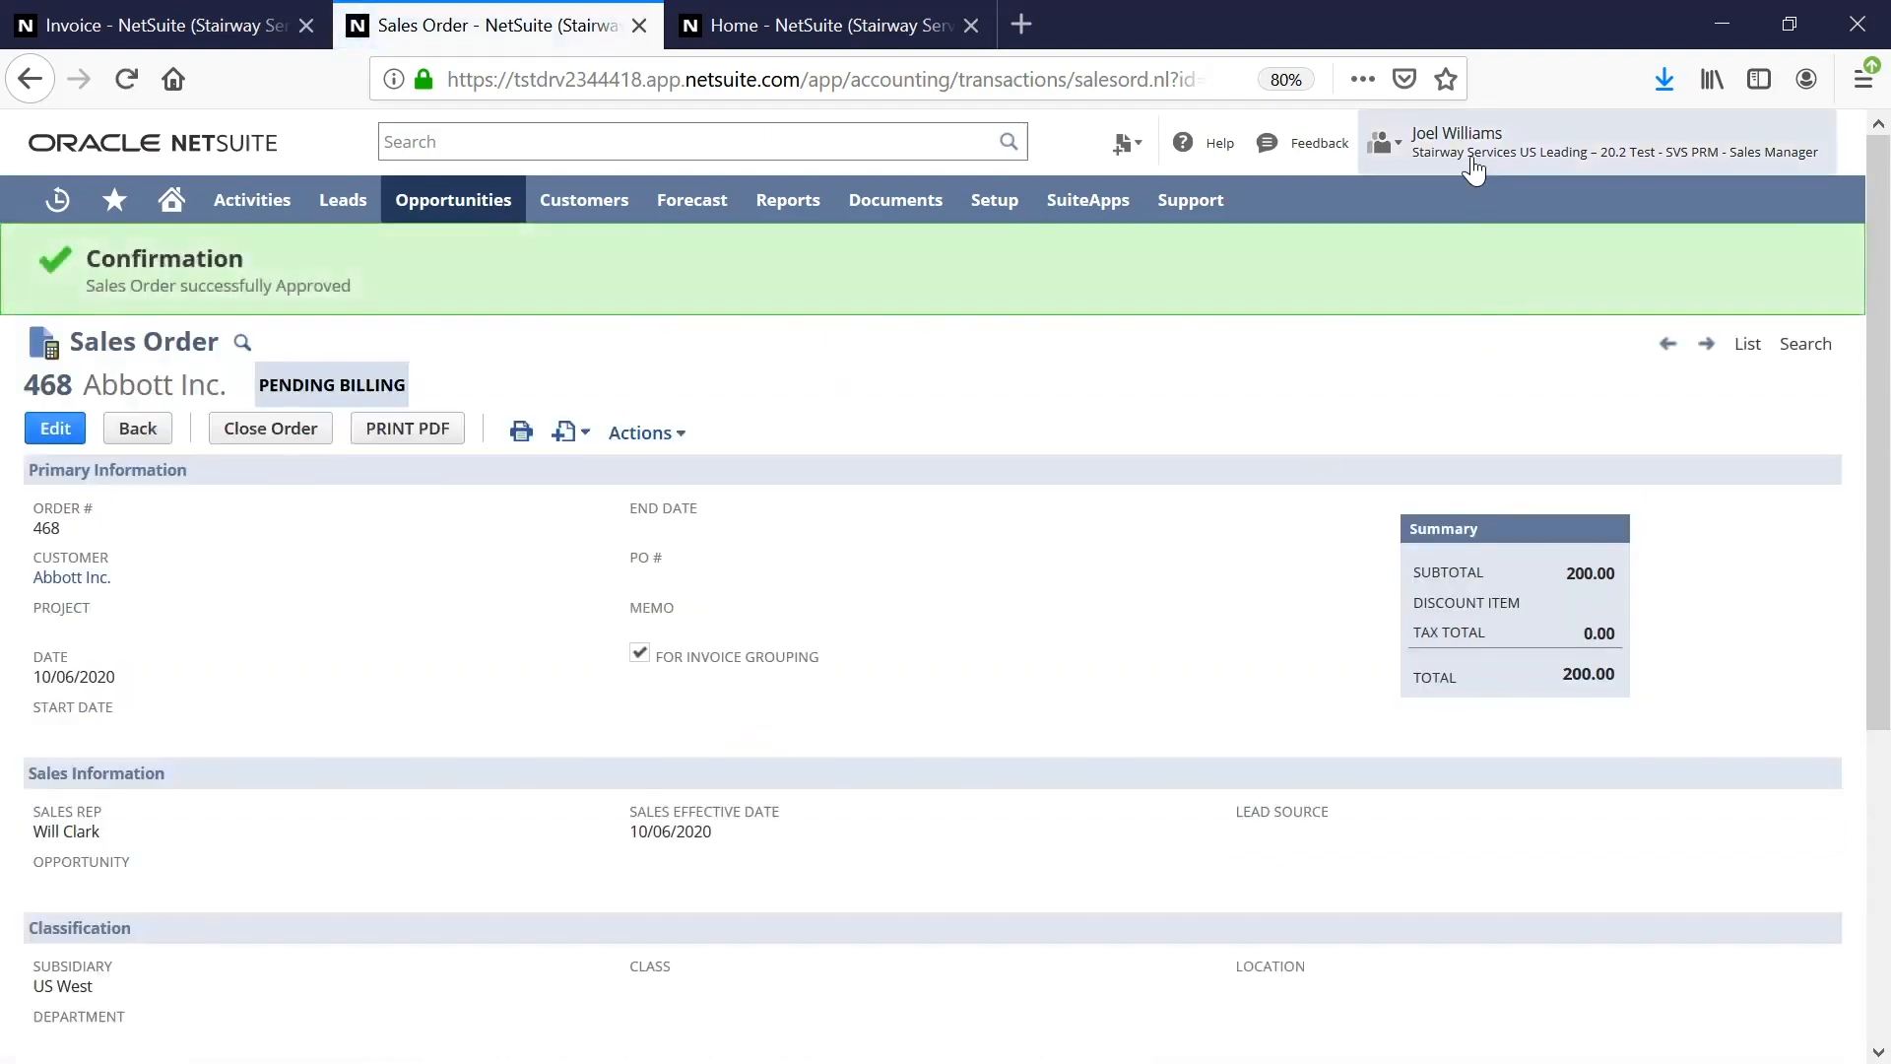
Step: Switch to the SVS PRM - Accounts Receivable role and open its list of sales orders to invoice
mouse_move(1458, 148)
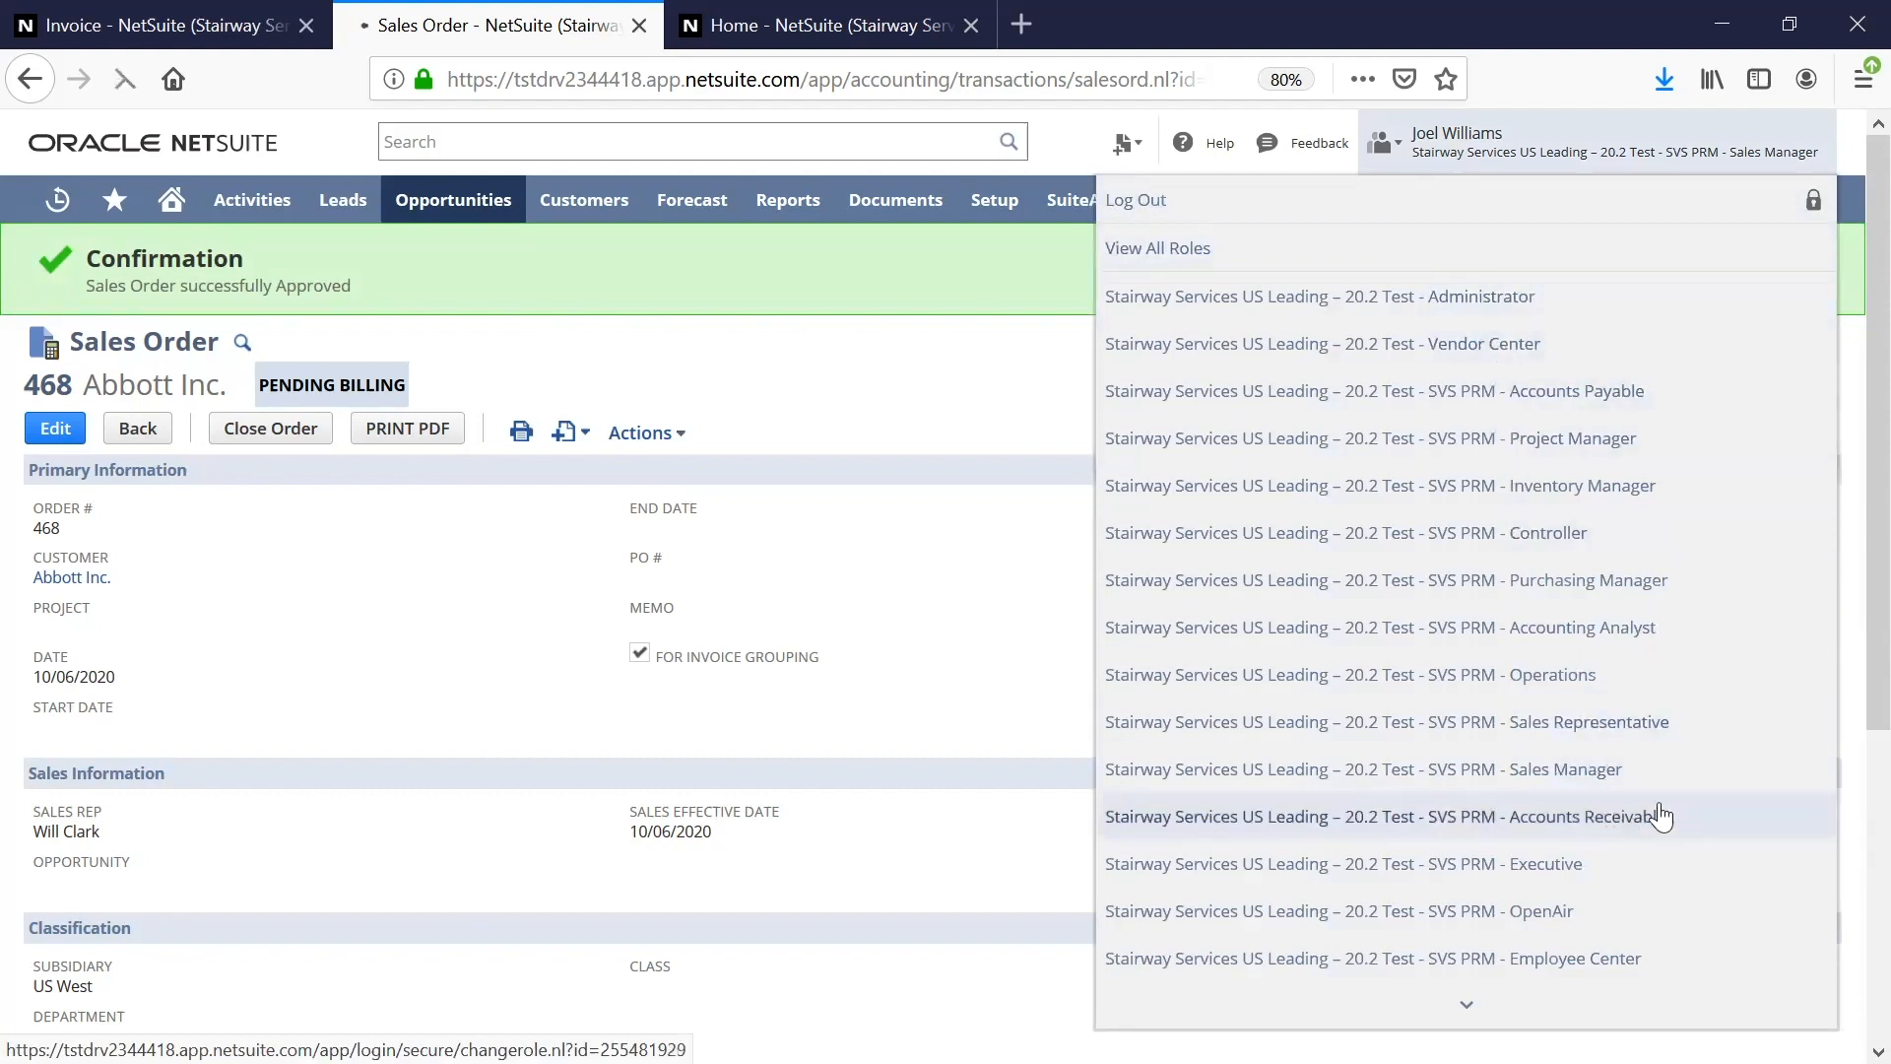
left_click(1679, 817)
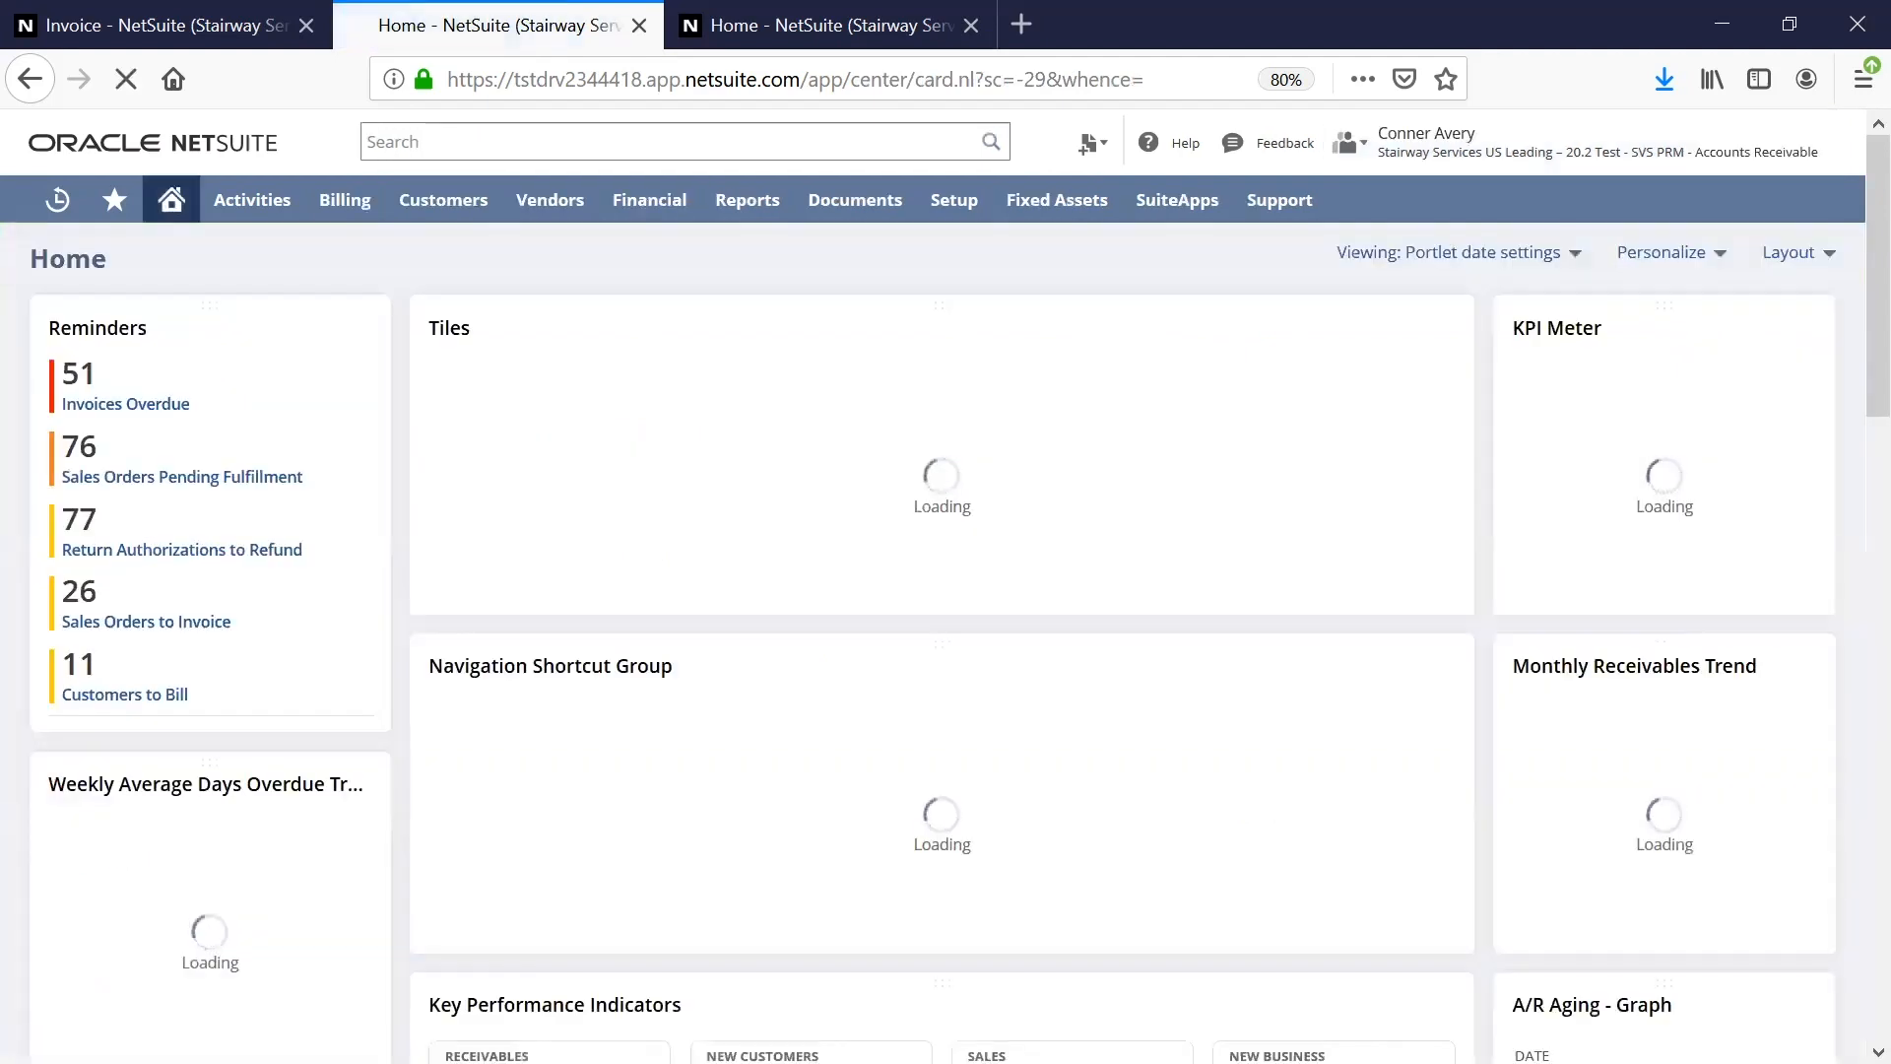
scroll(480, 675, "down", 1)
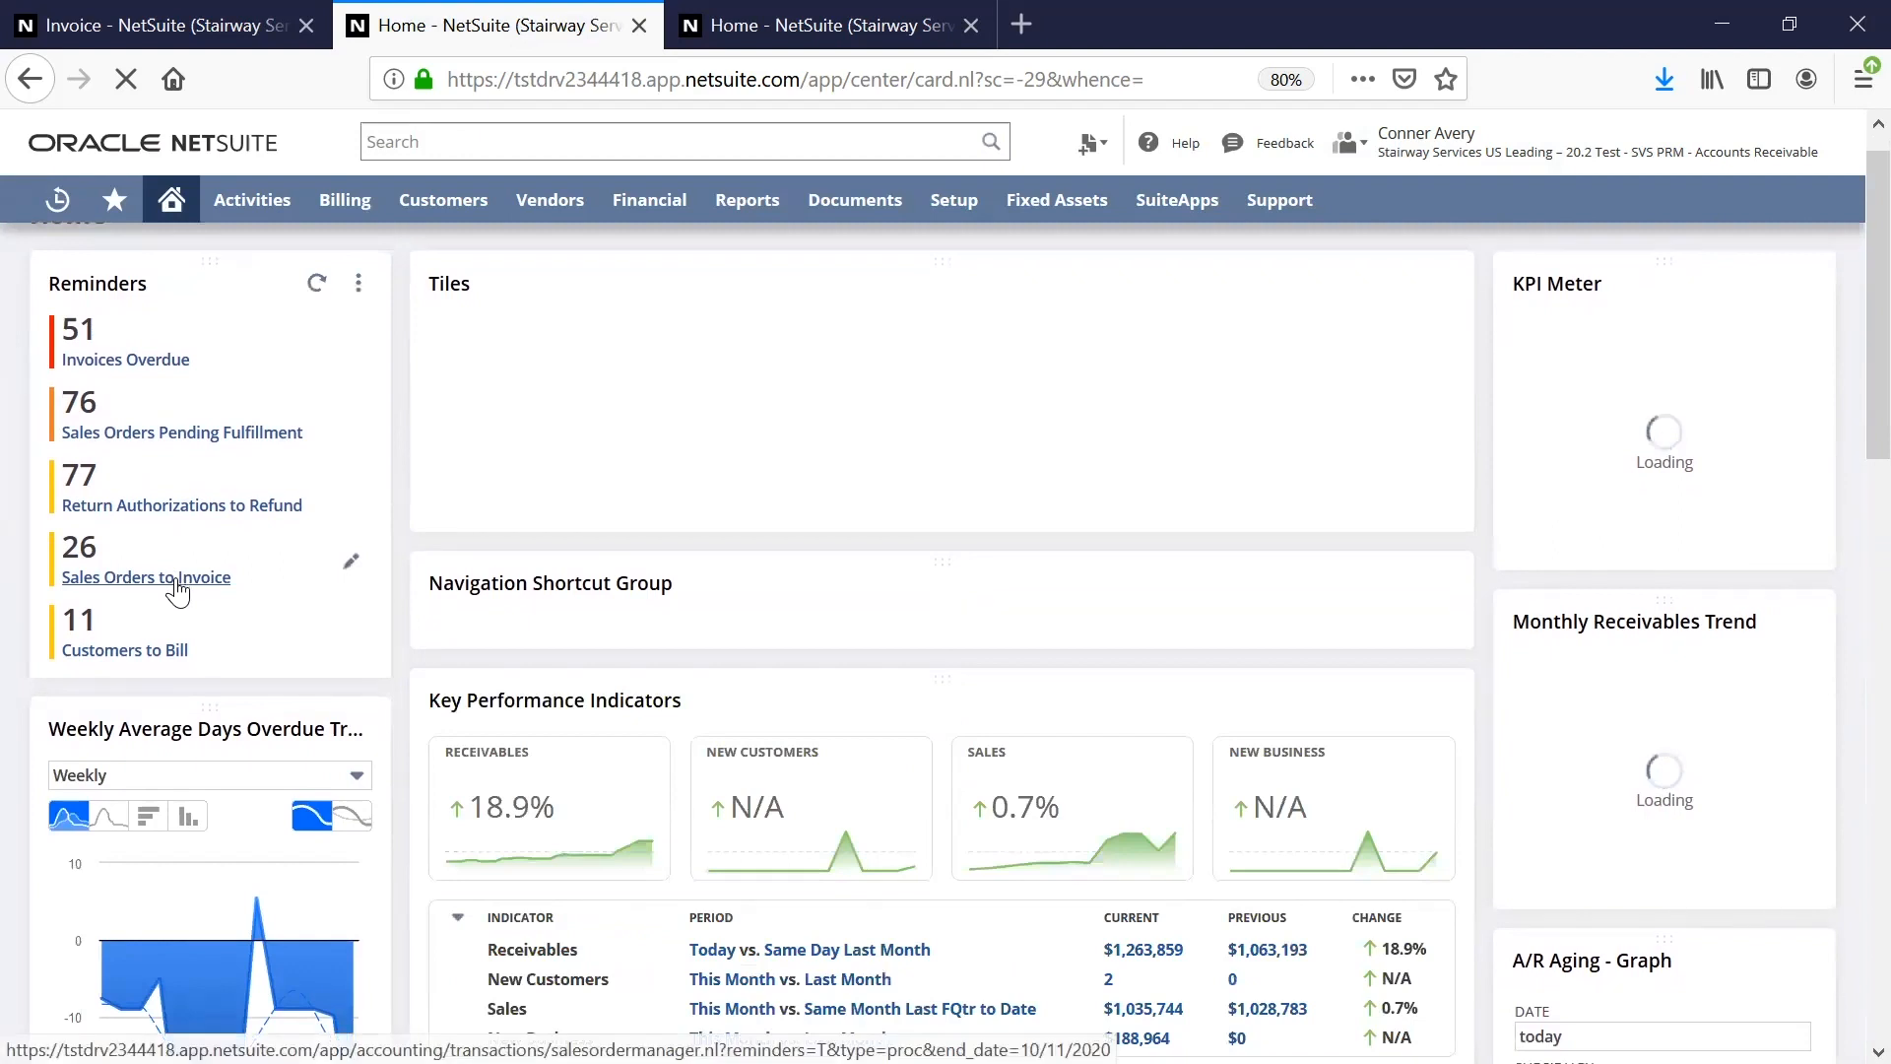
left_click(176, 581)
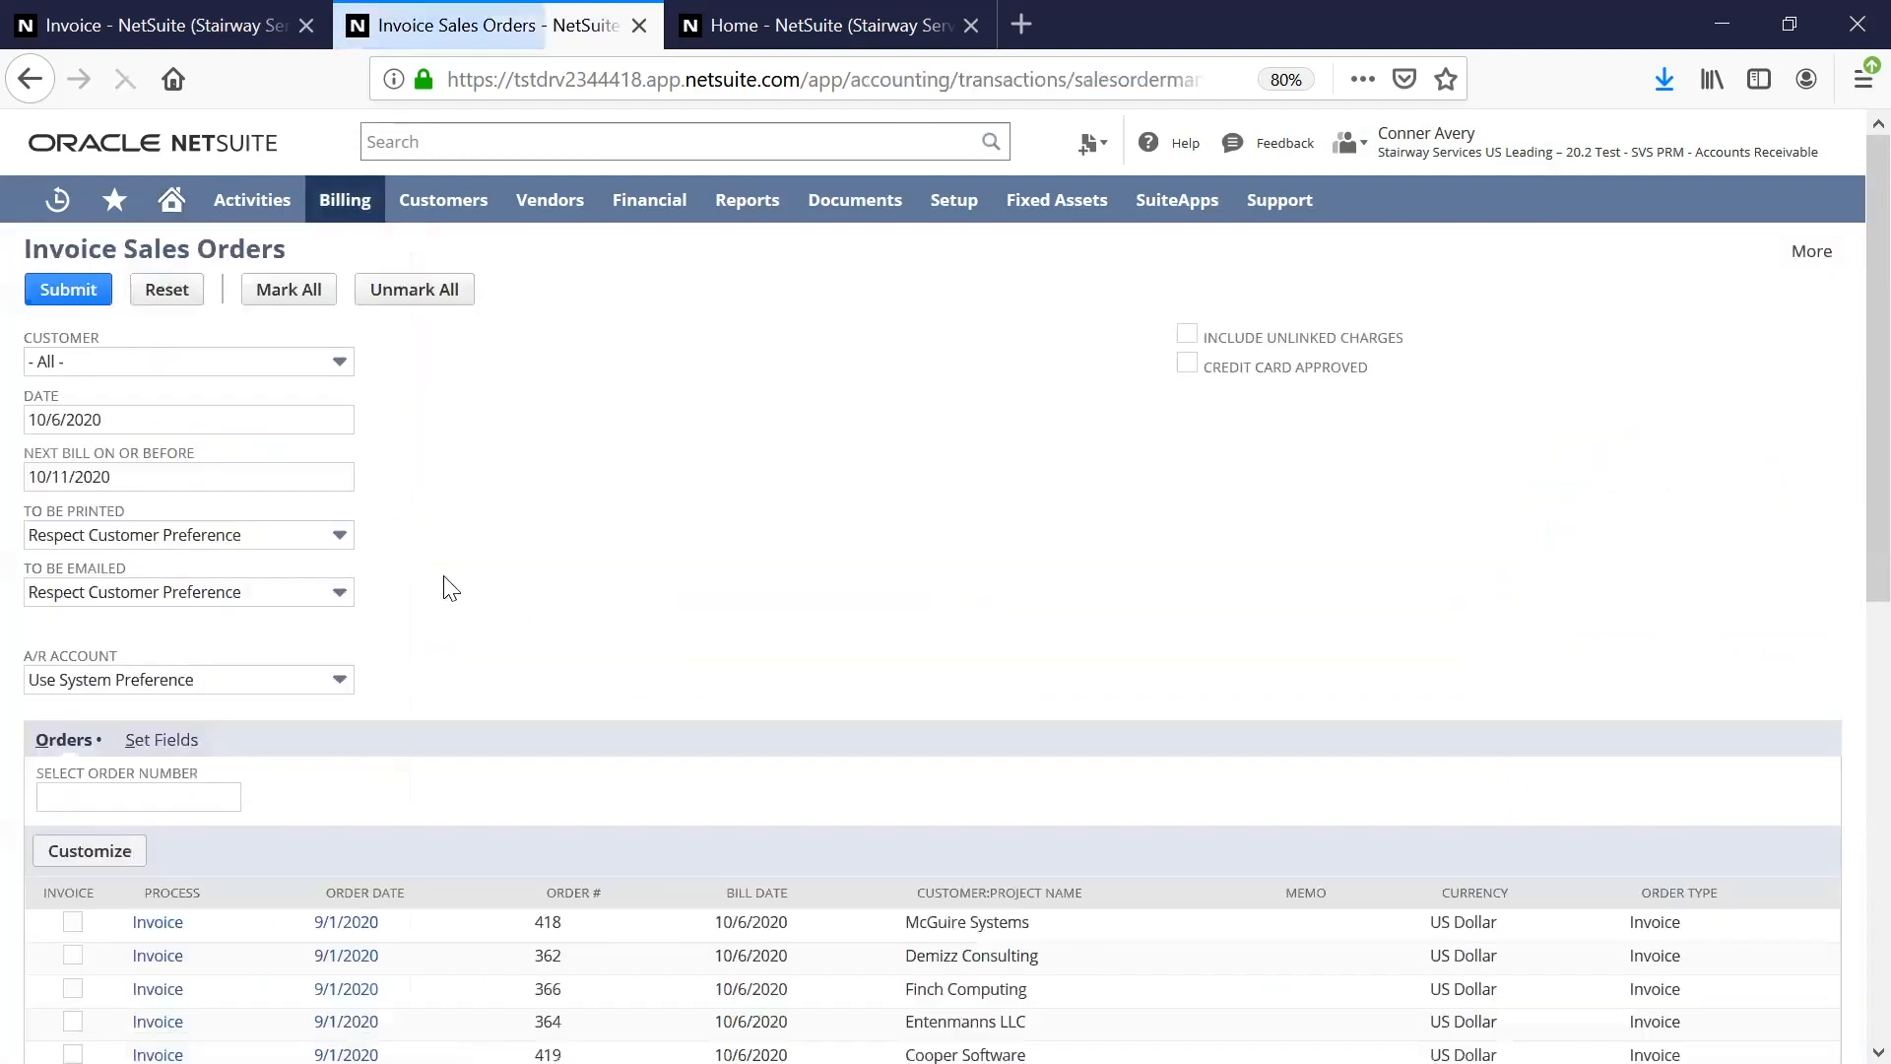
Step: Create an invoice from the Abbott Inc. sales order dated 10/6/2020 and save it
scroll(443, 581, "down", 10)
scroll(463, 595, "down", 1)
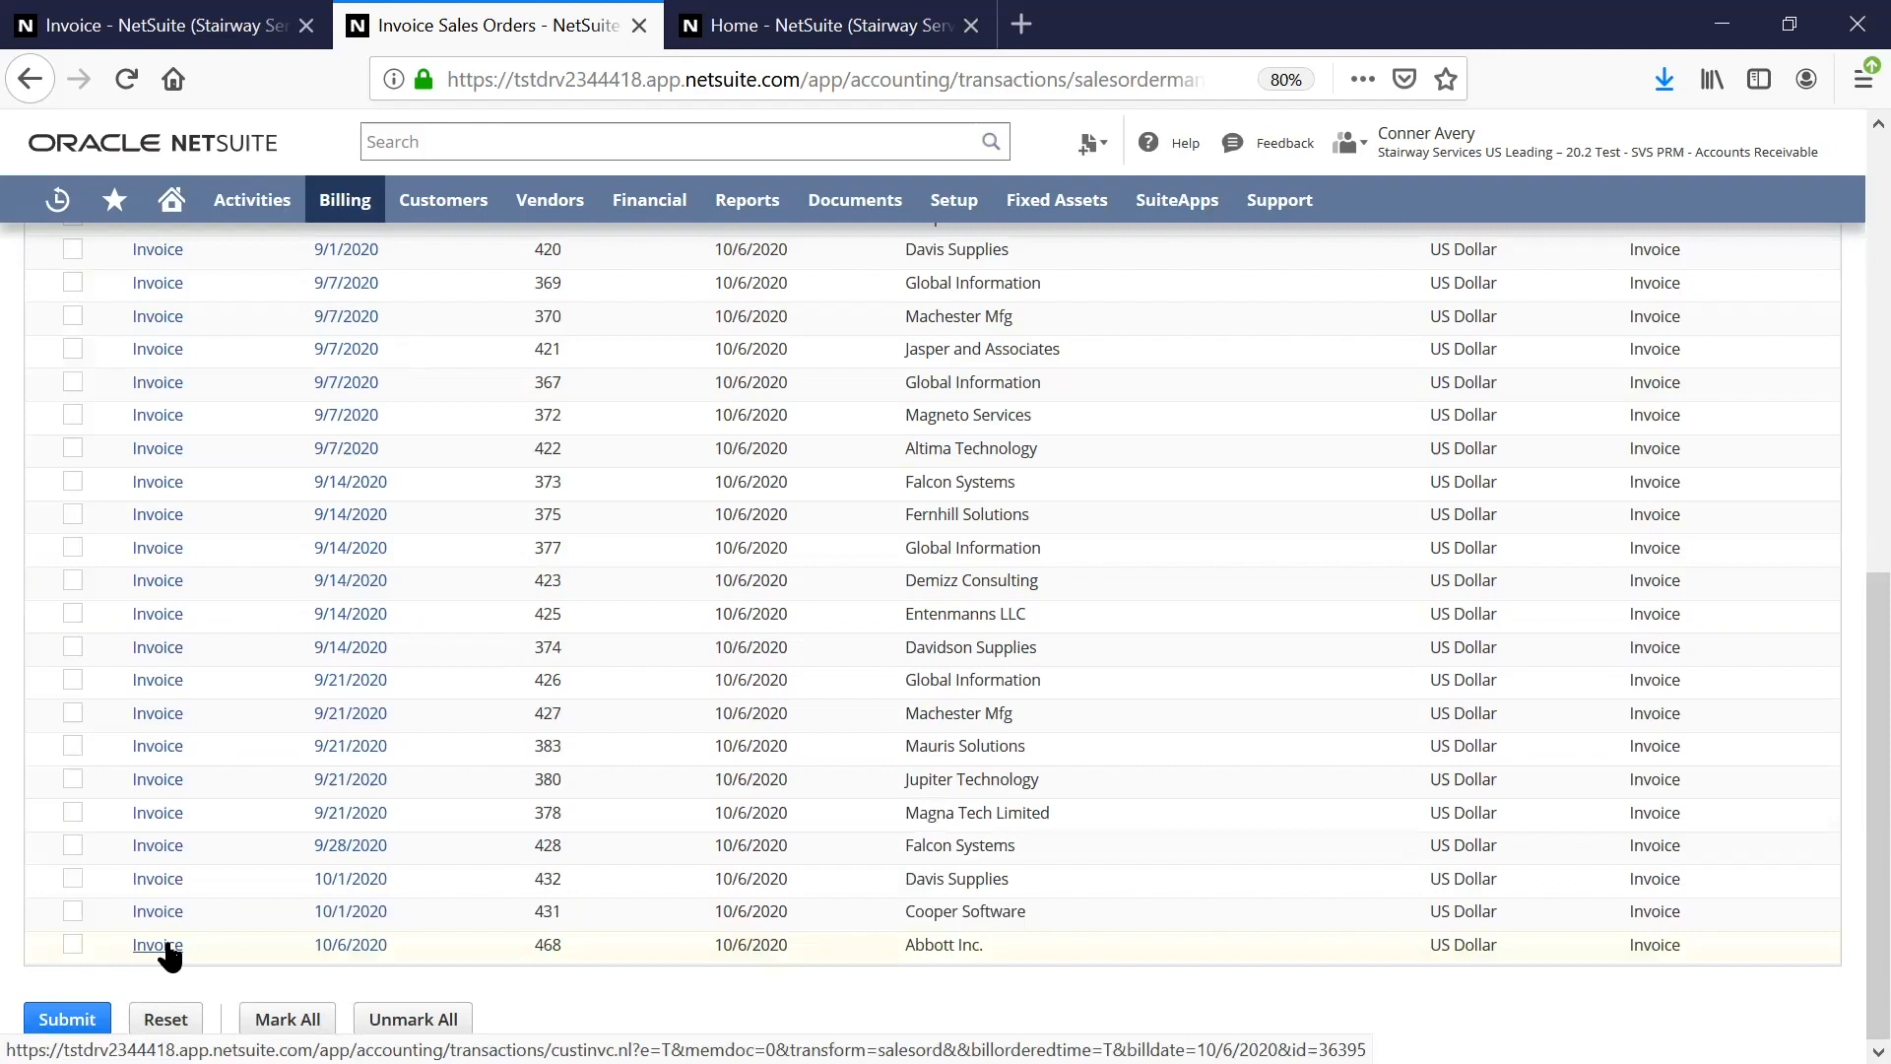
left_click(168, 948)
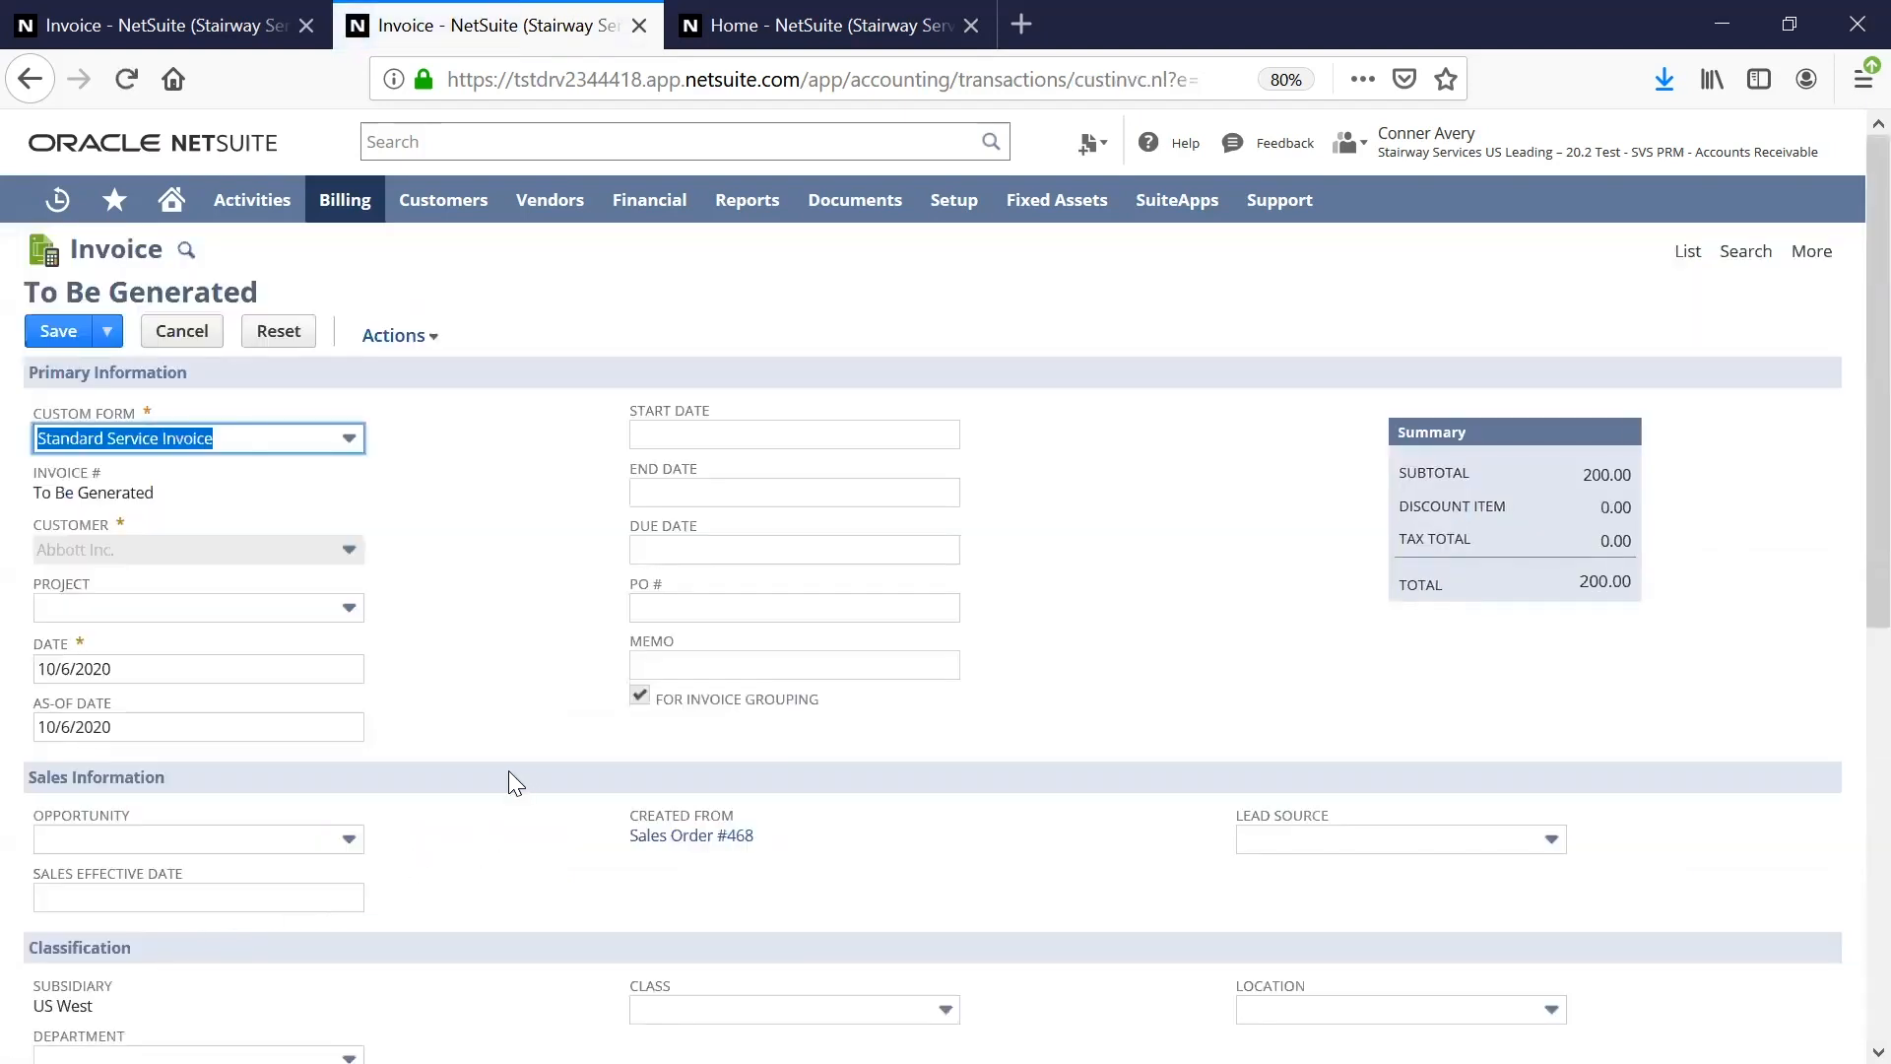
left_click_drag(605, 675, 838, 724)
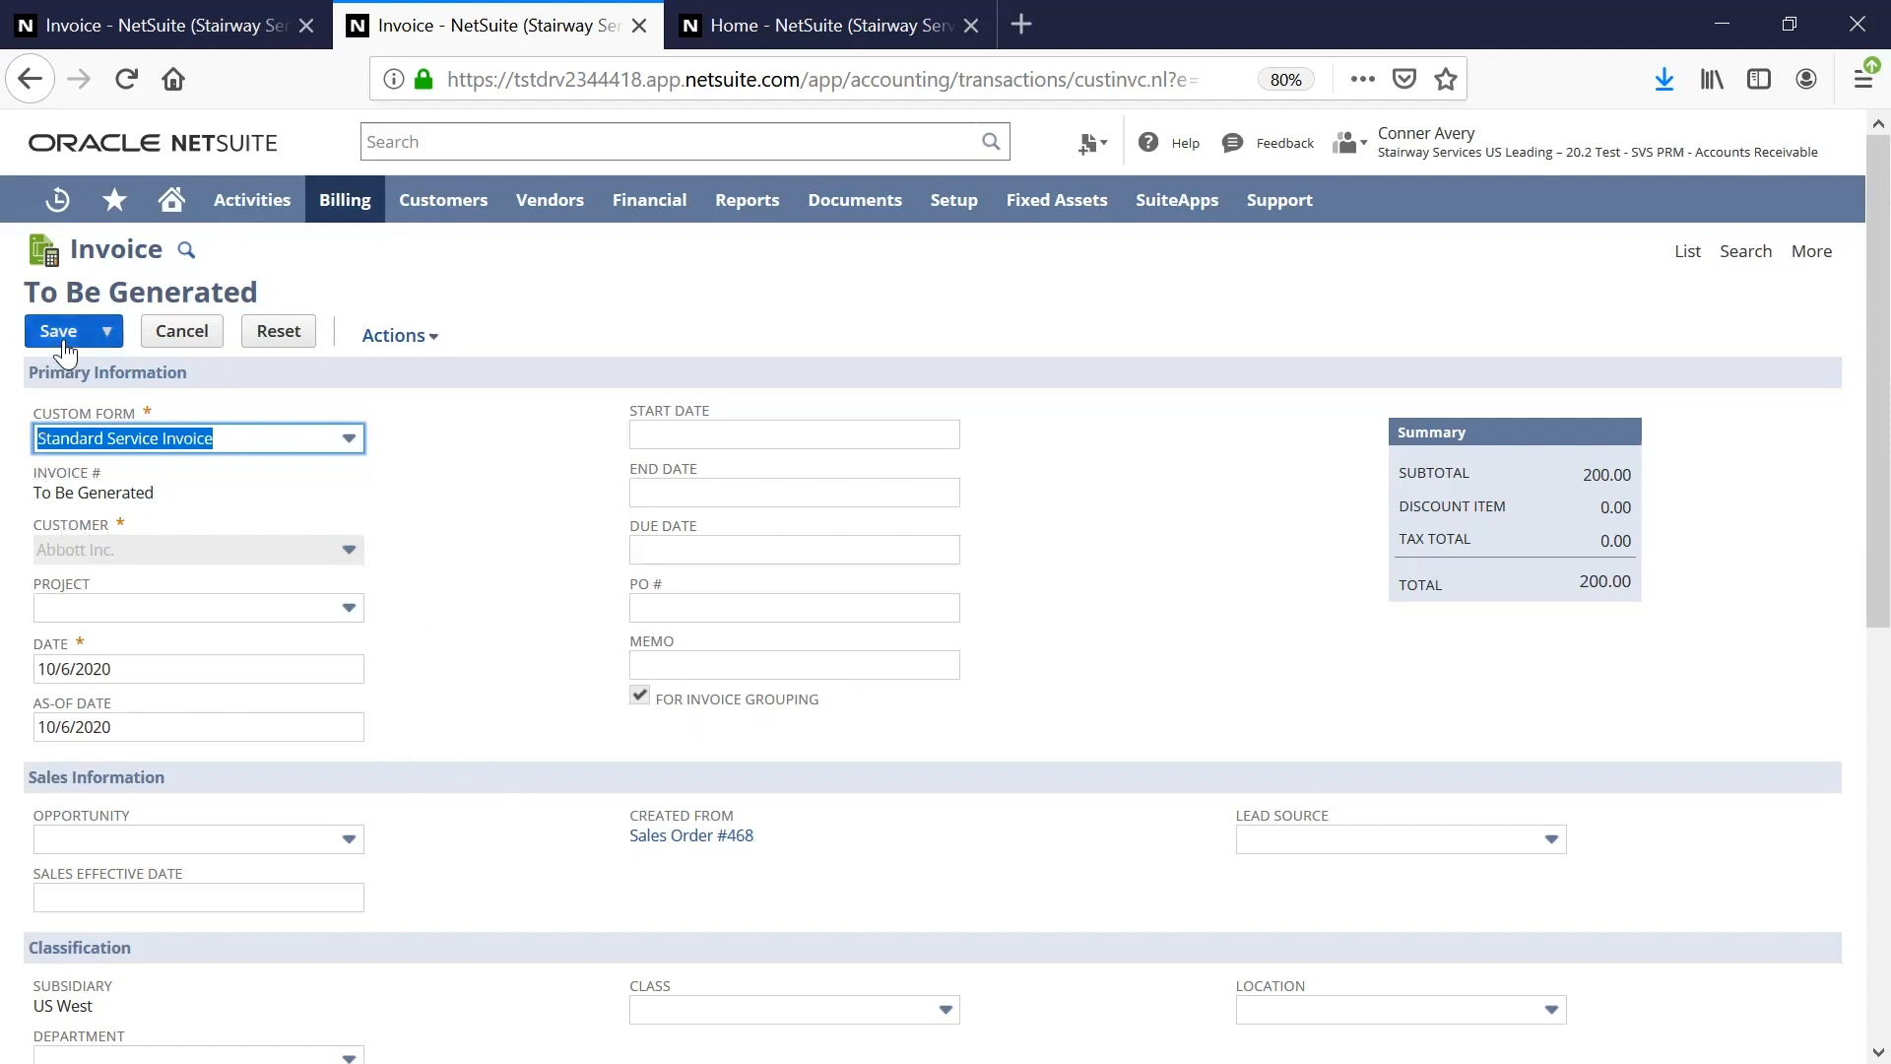
left_click(63, 351)
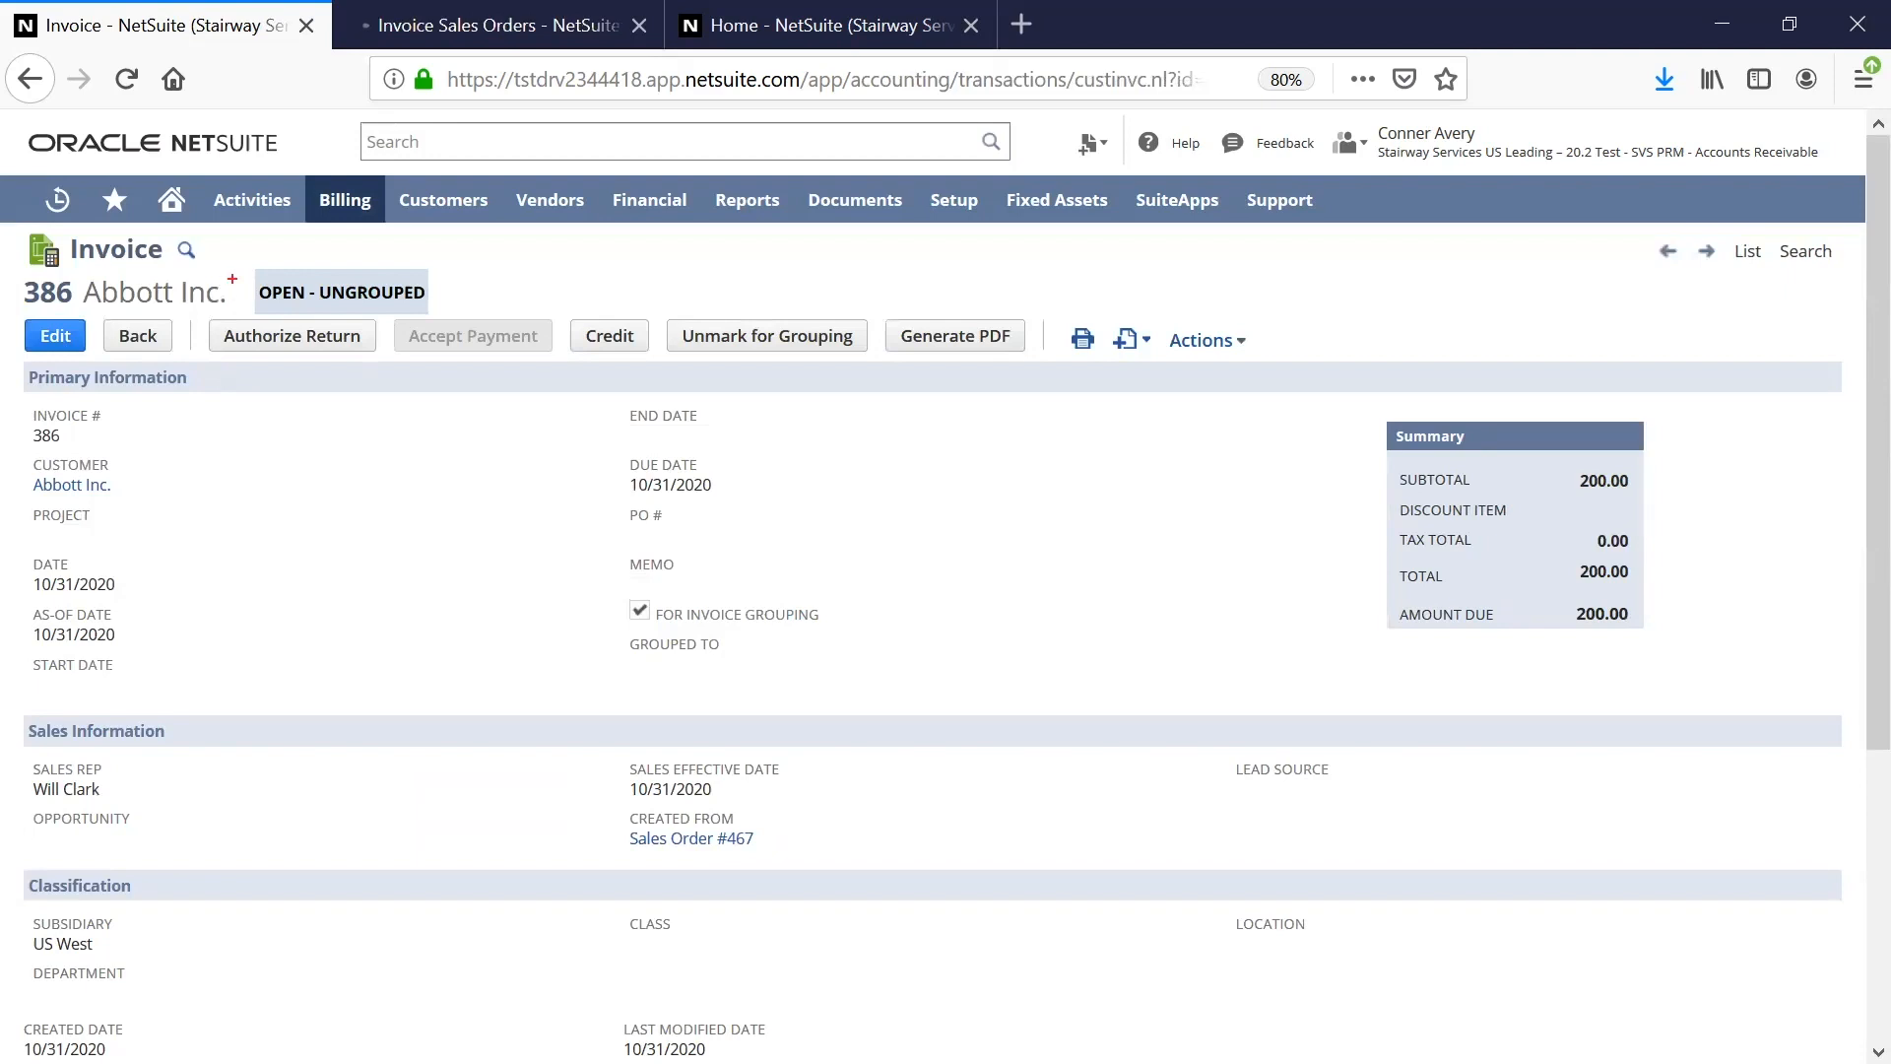
Step: Check the Abbott Inc. invoice's grouping status and open the Group Invoices page for sales billing
left_click_drag(246, 266, 432, 317)
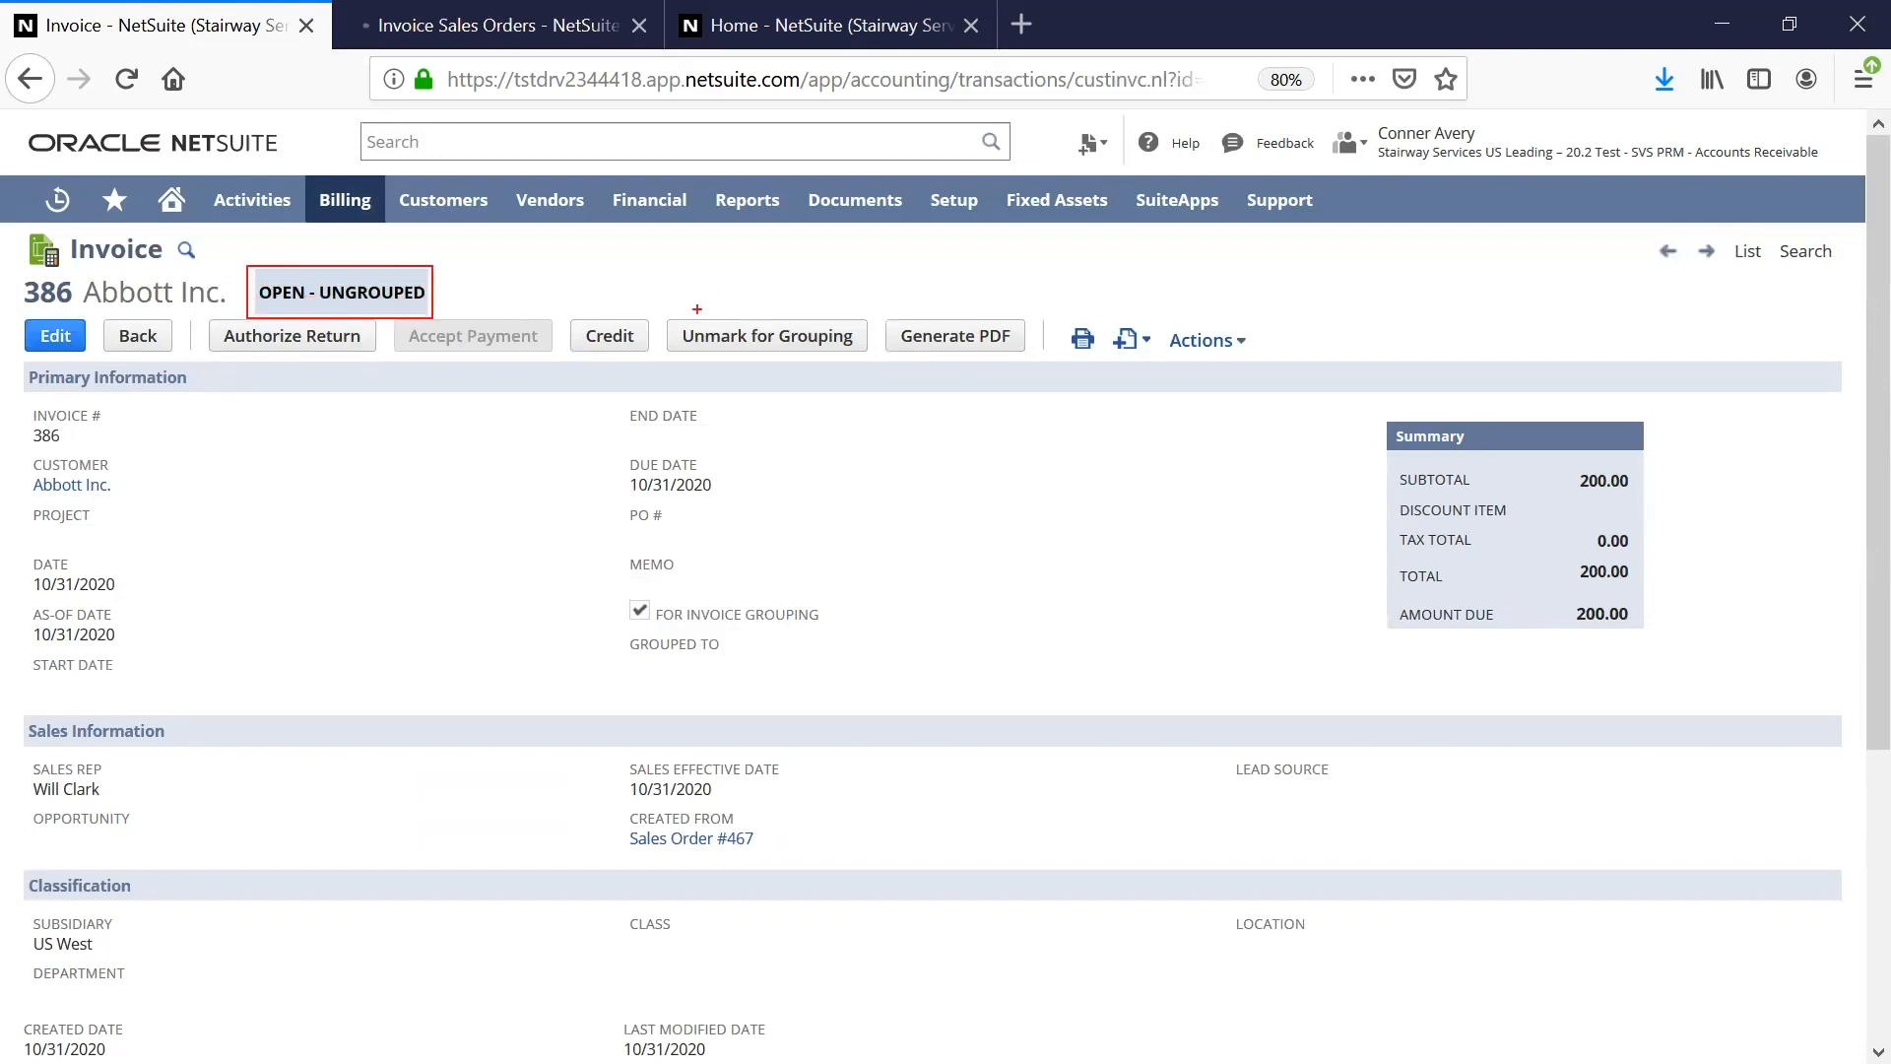
left_click_drag(658, 310, 871, 357)
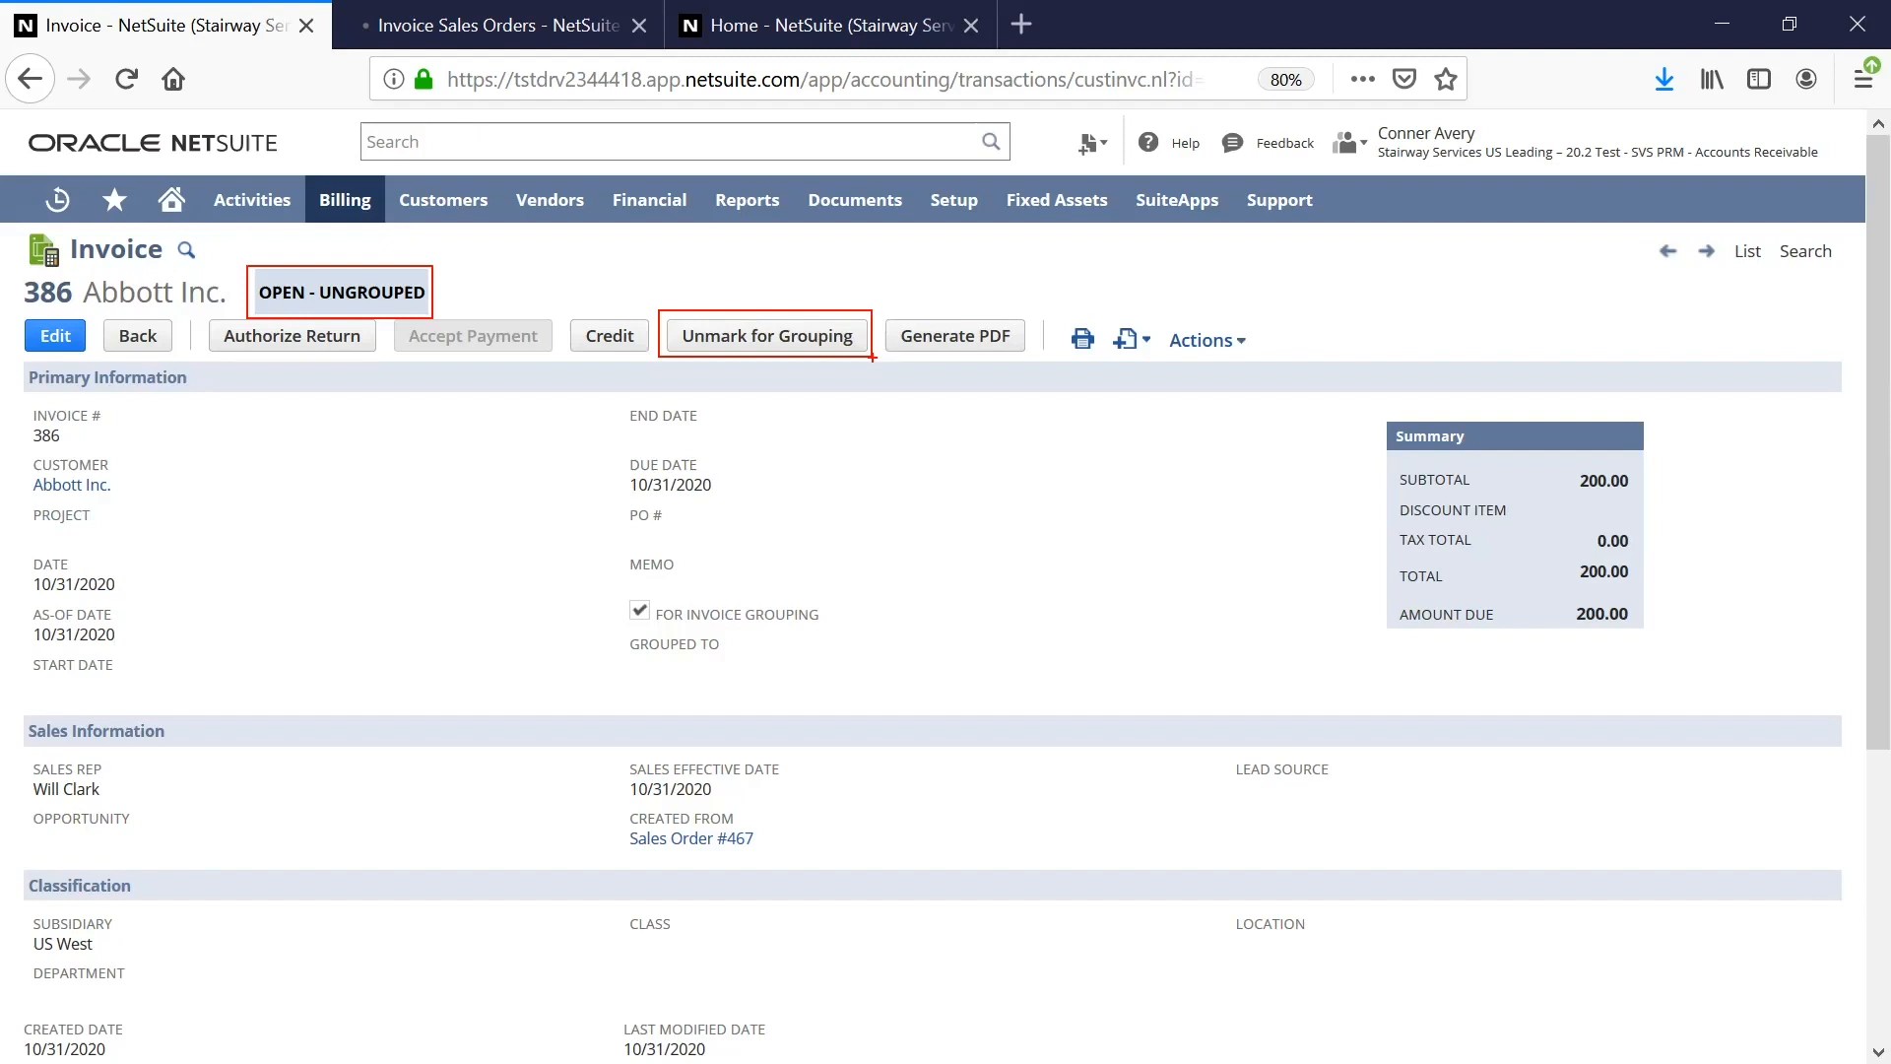
key("Escape")
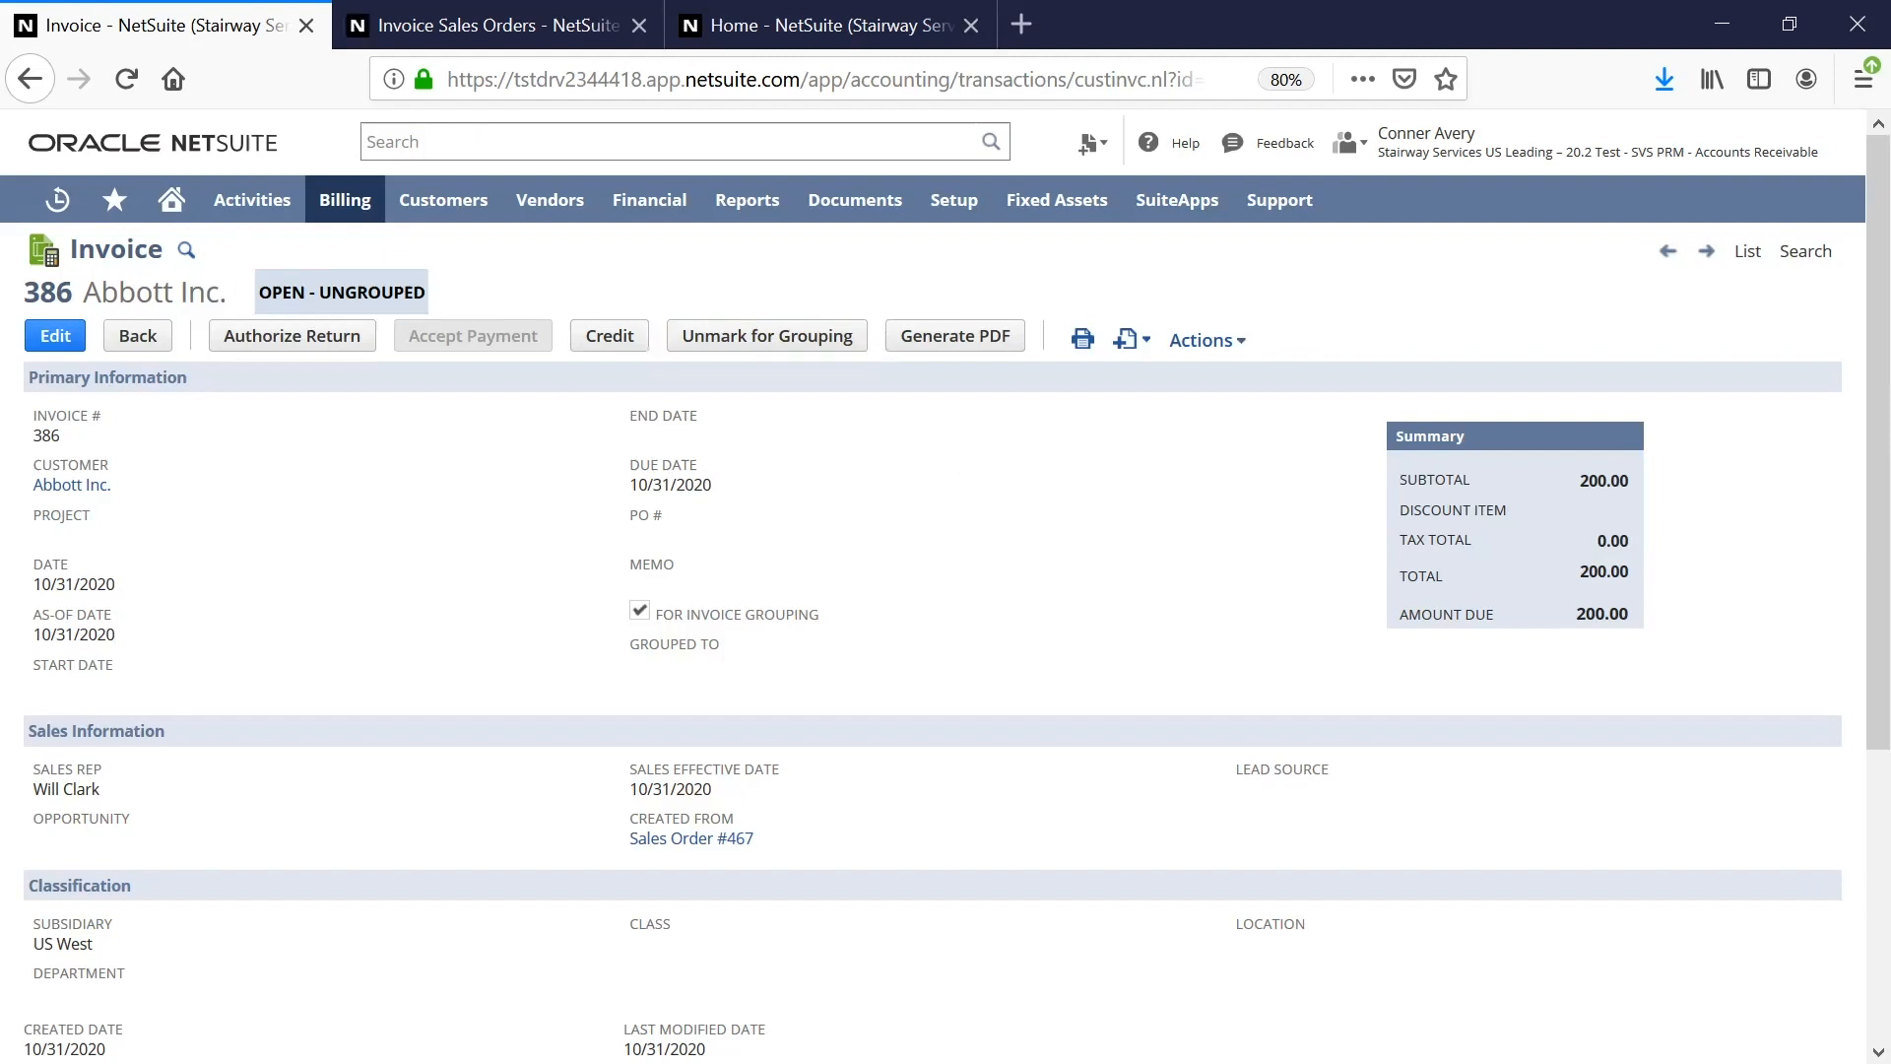
scroll(1806, 707, "down", 1)
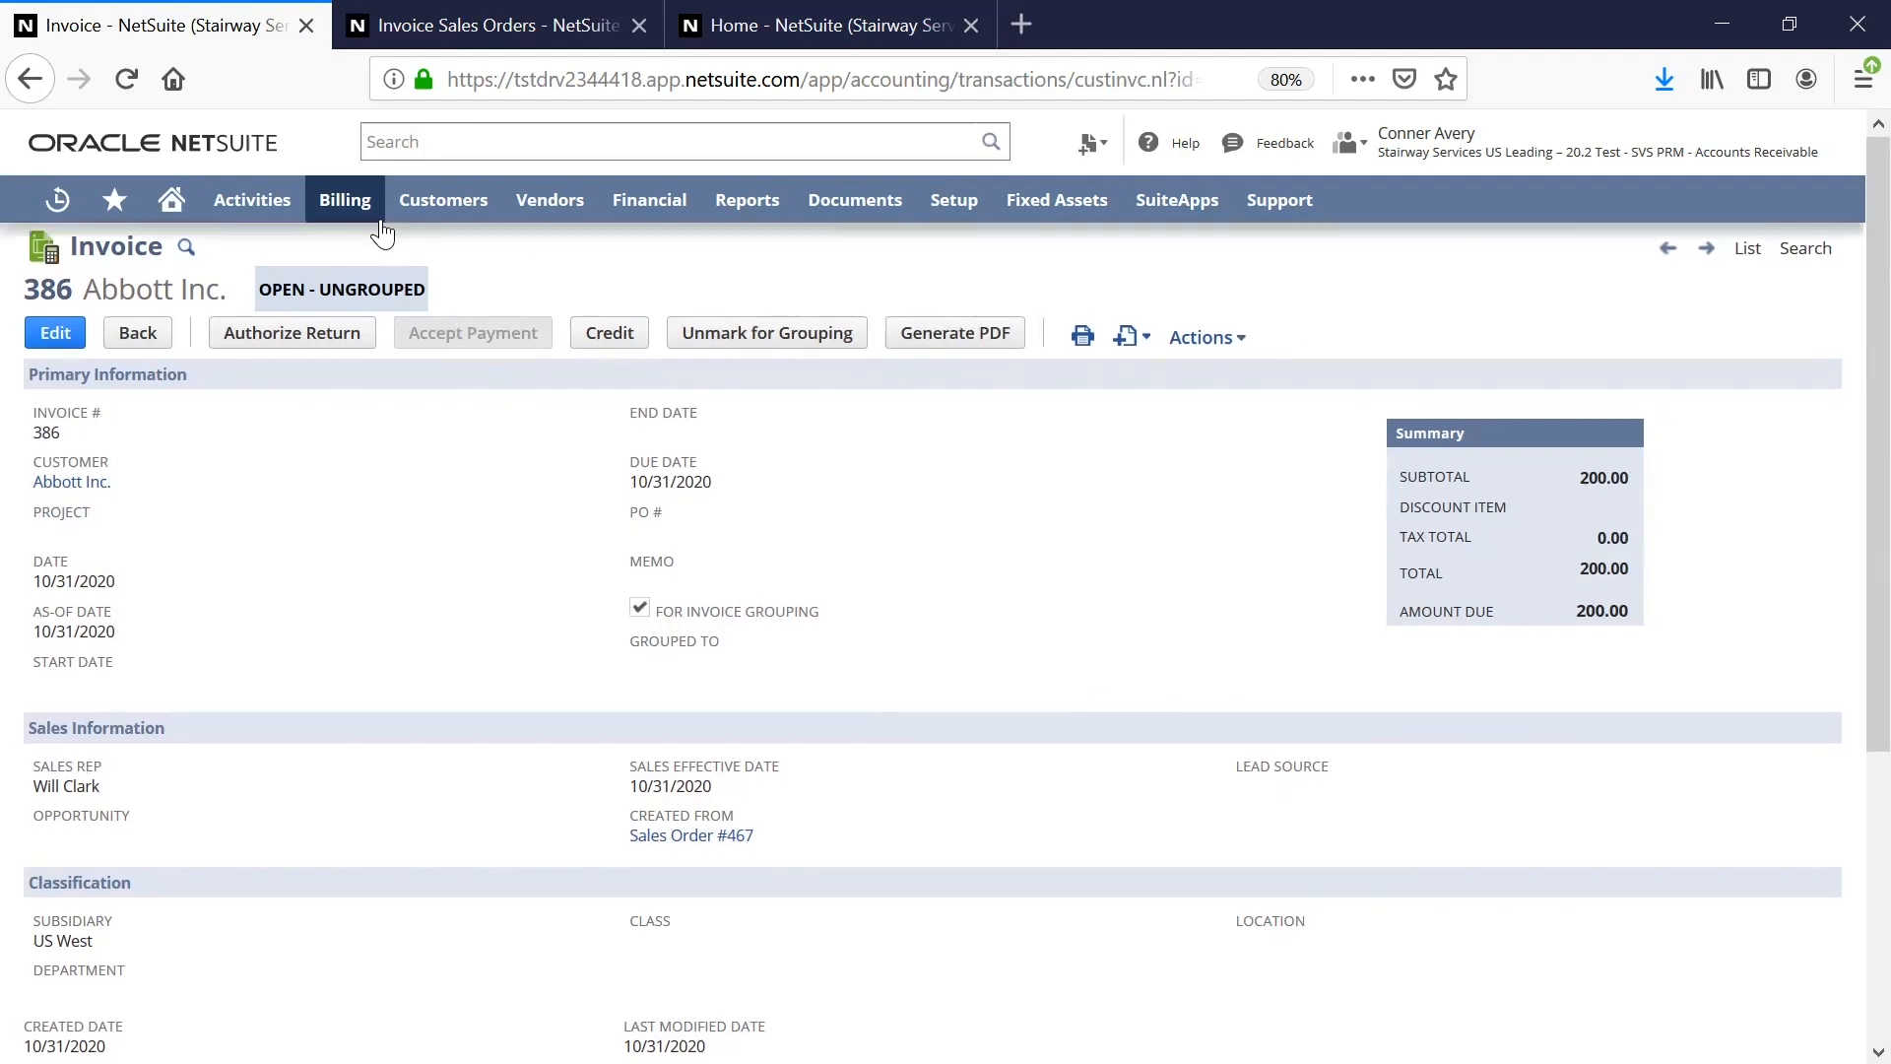
mouse_move(340, 203)
mouse_move(353, 345)
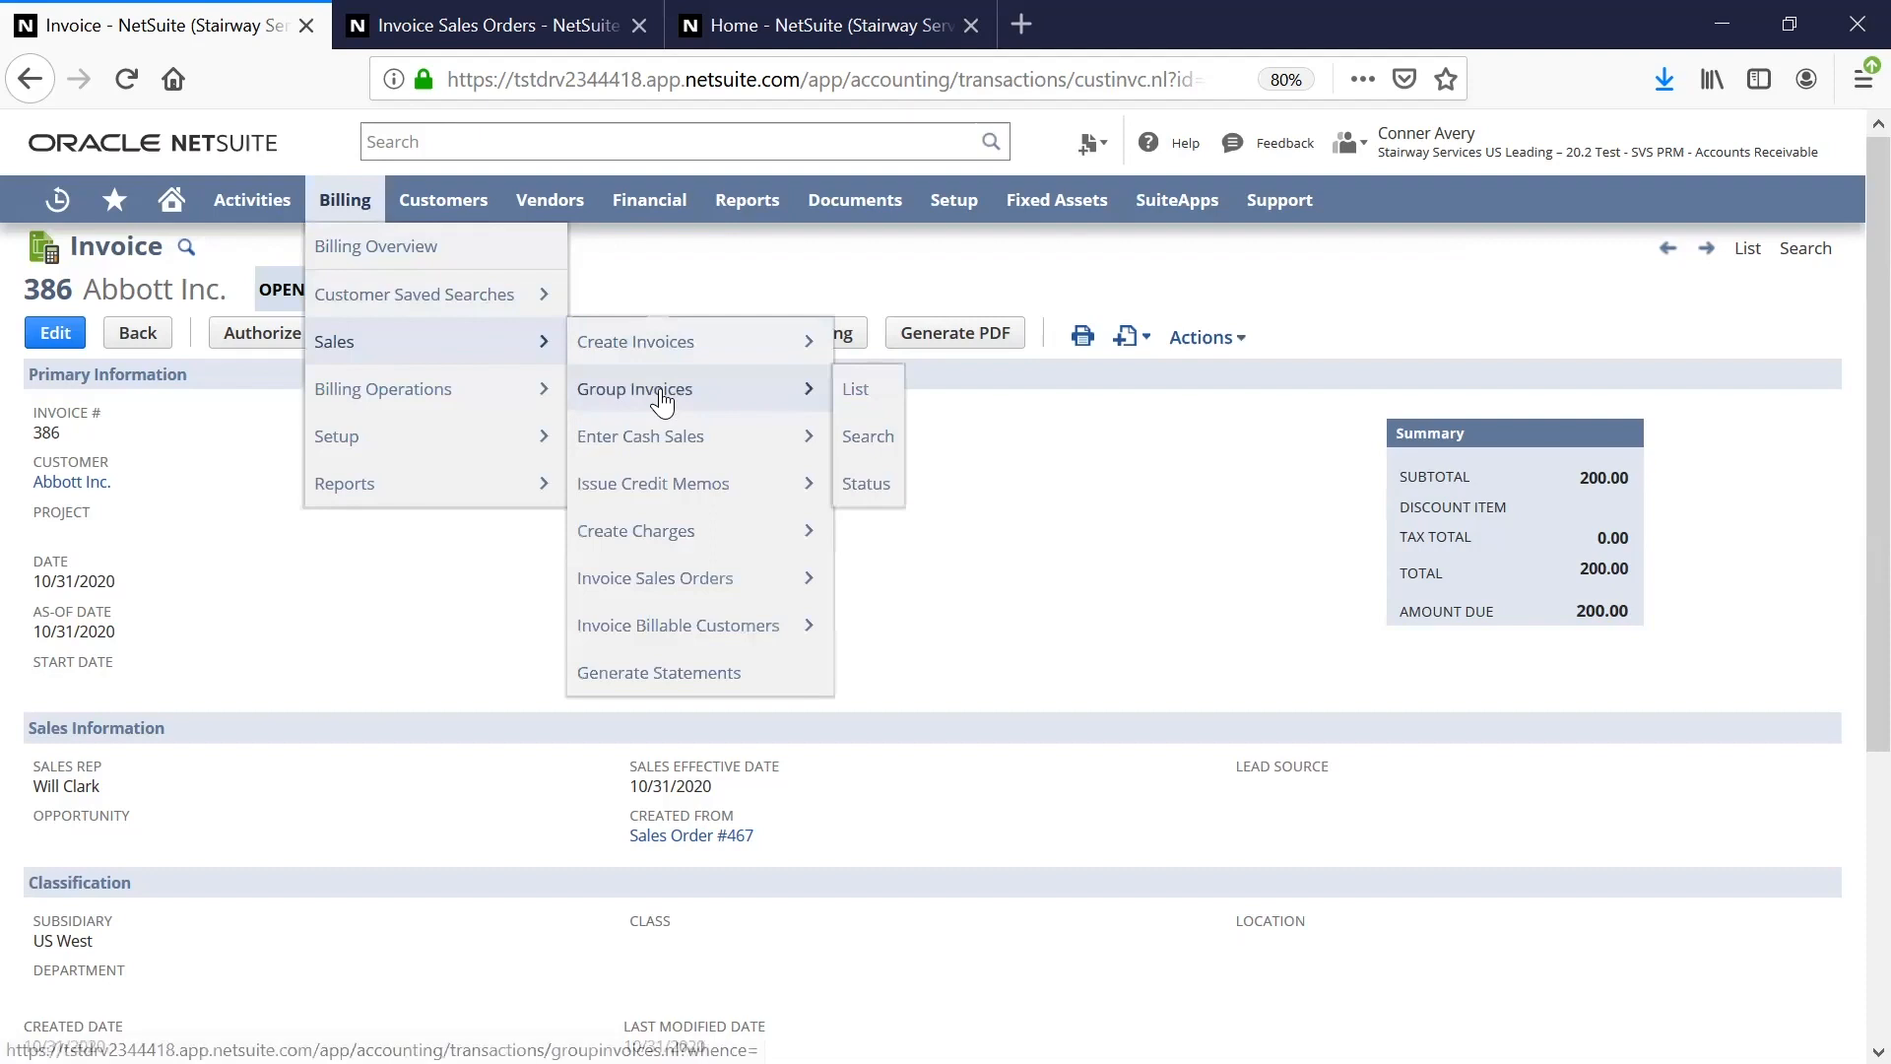
left_click(662, 399)
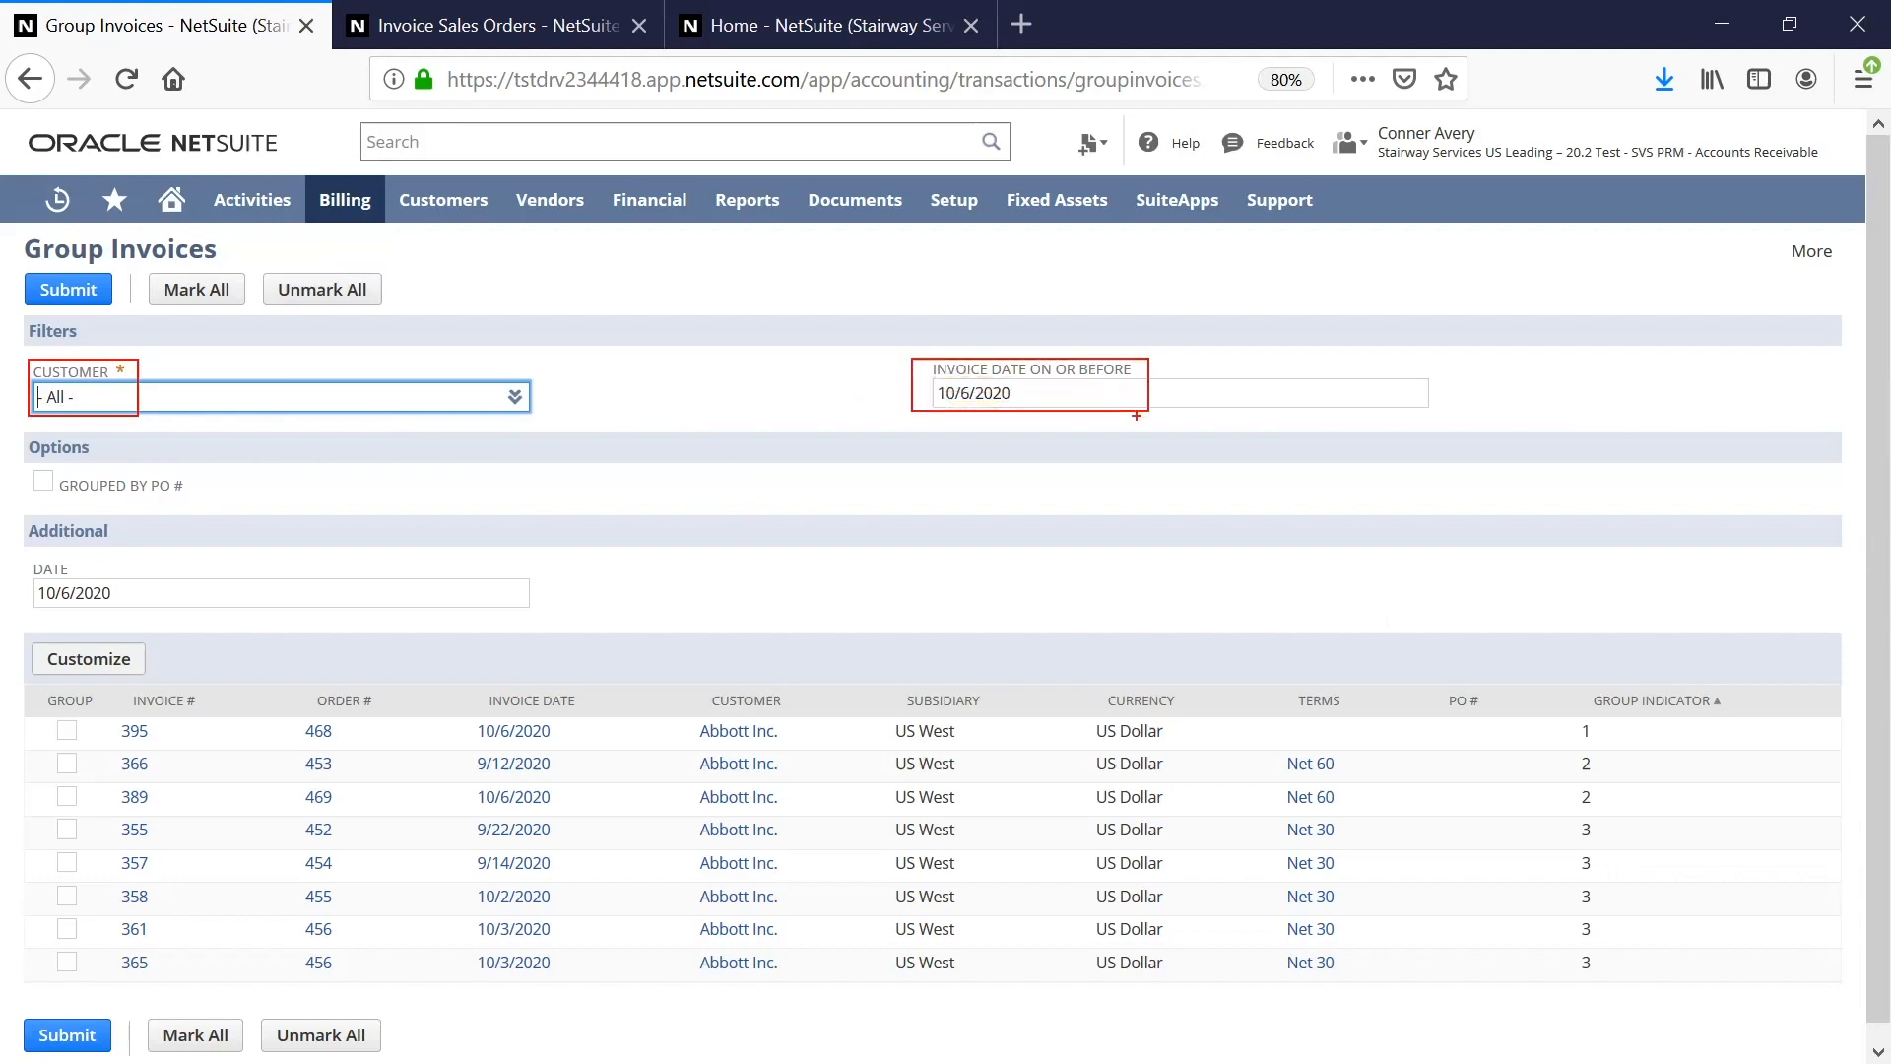
Step: Examine the filters, the customer, subsidiary, currency, terms and PO # columns, and the Grouped by PO # and Mark All options
key("Escape")
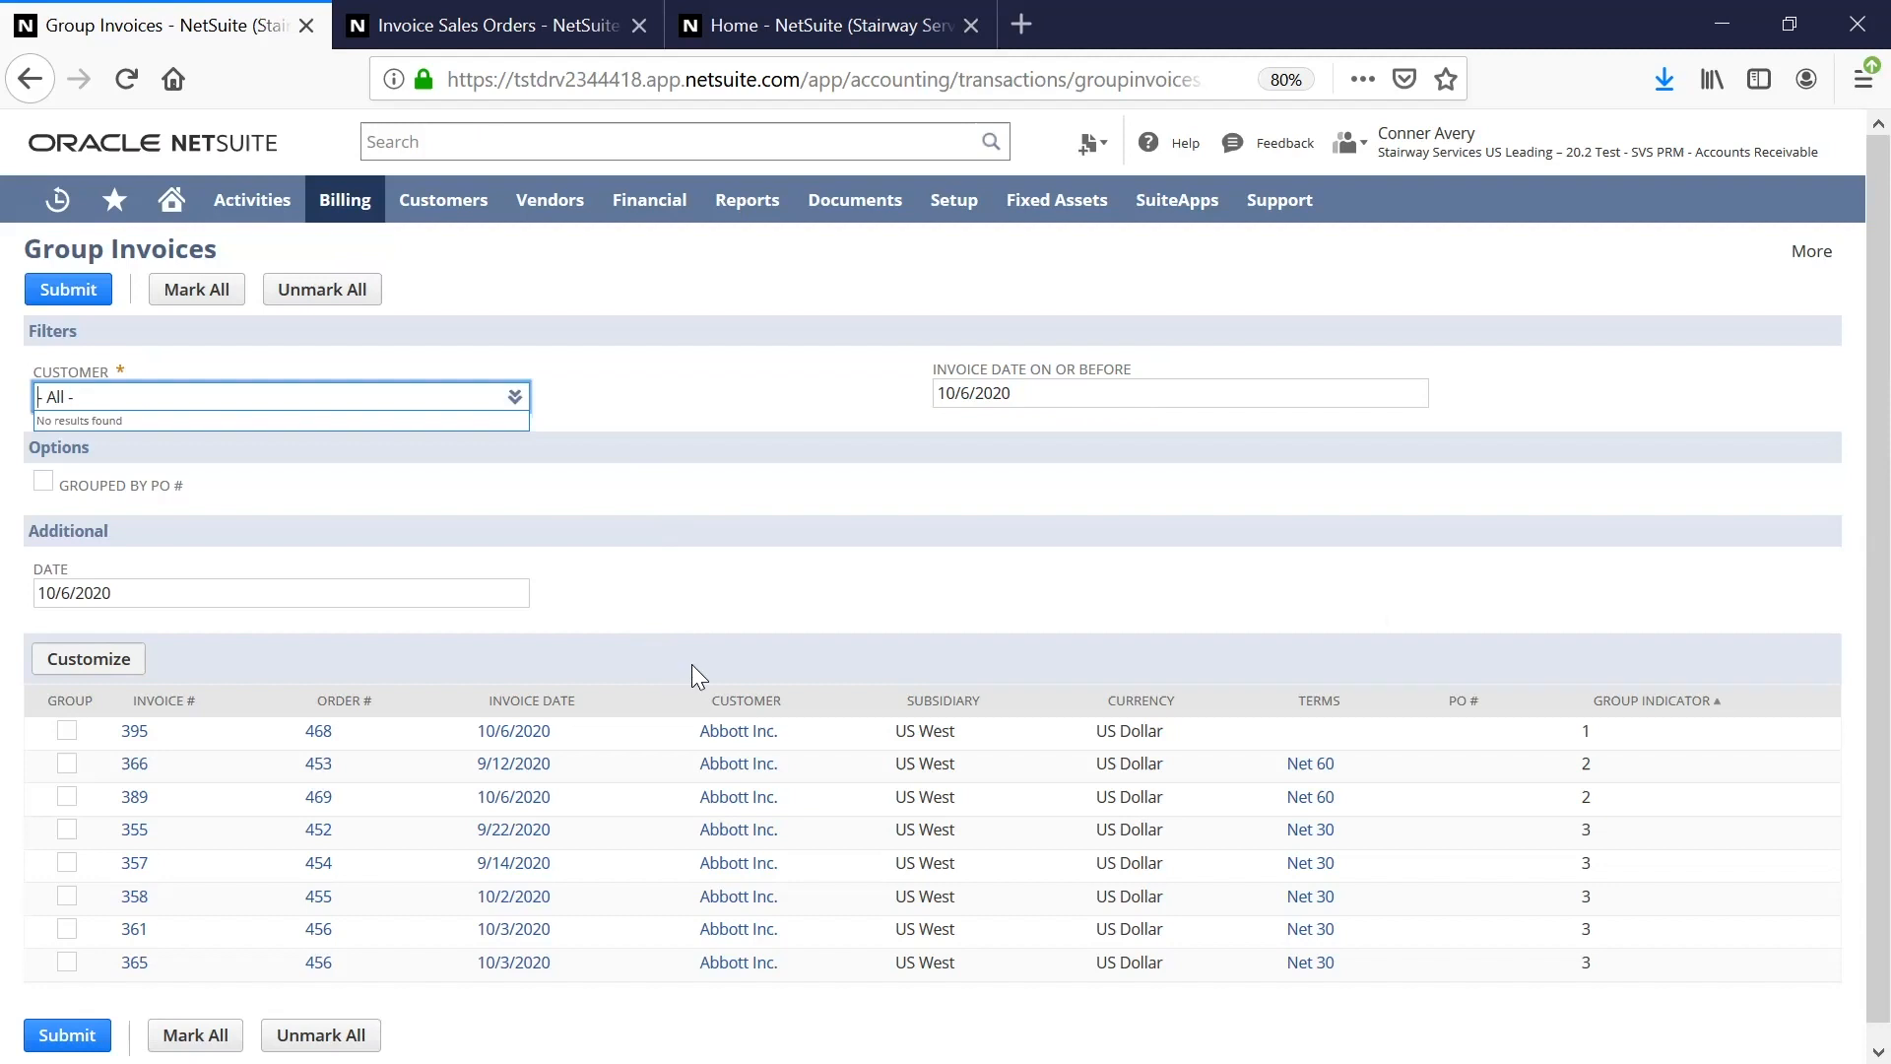
key("ctrl+2")
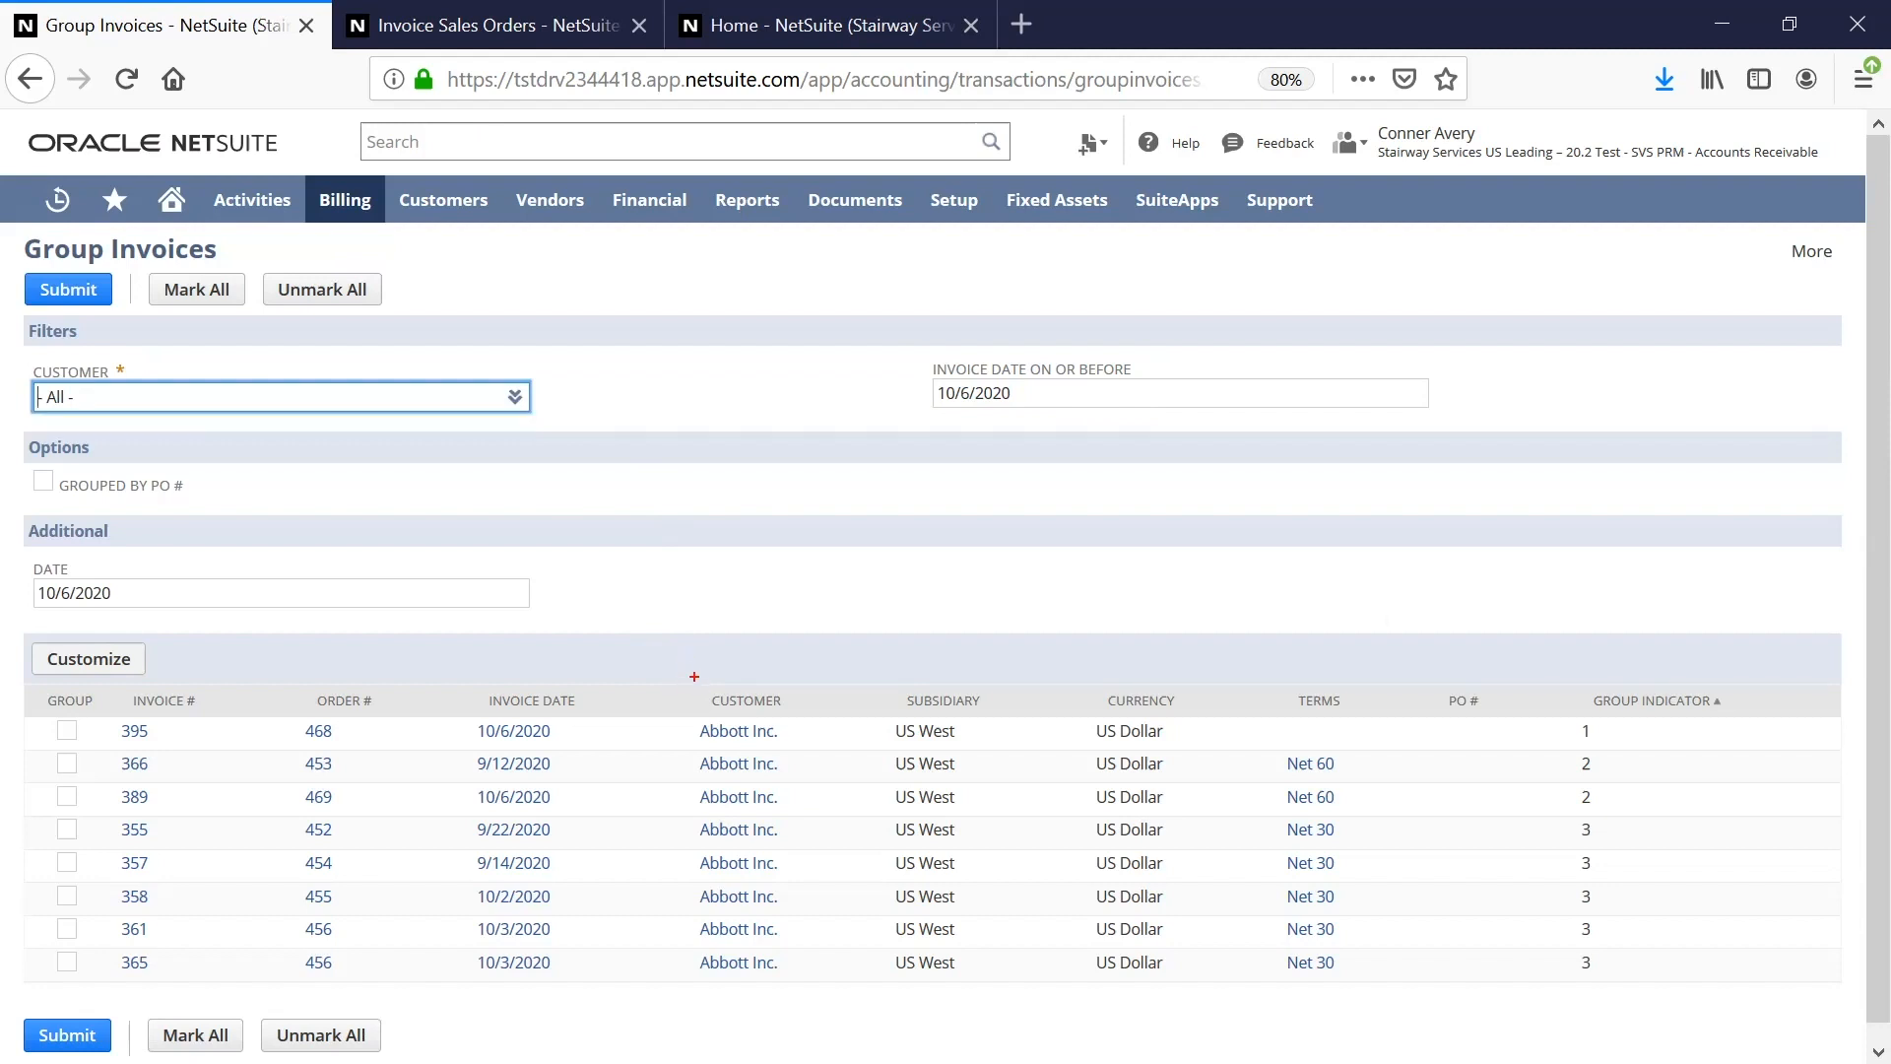
mouse_move(693, 683)
left_mouse_down()
mouse_move(907, 724)
mouse_move(1353, 724)
left_mouse_up()
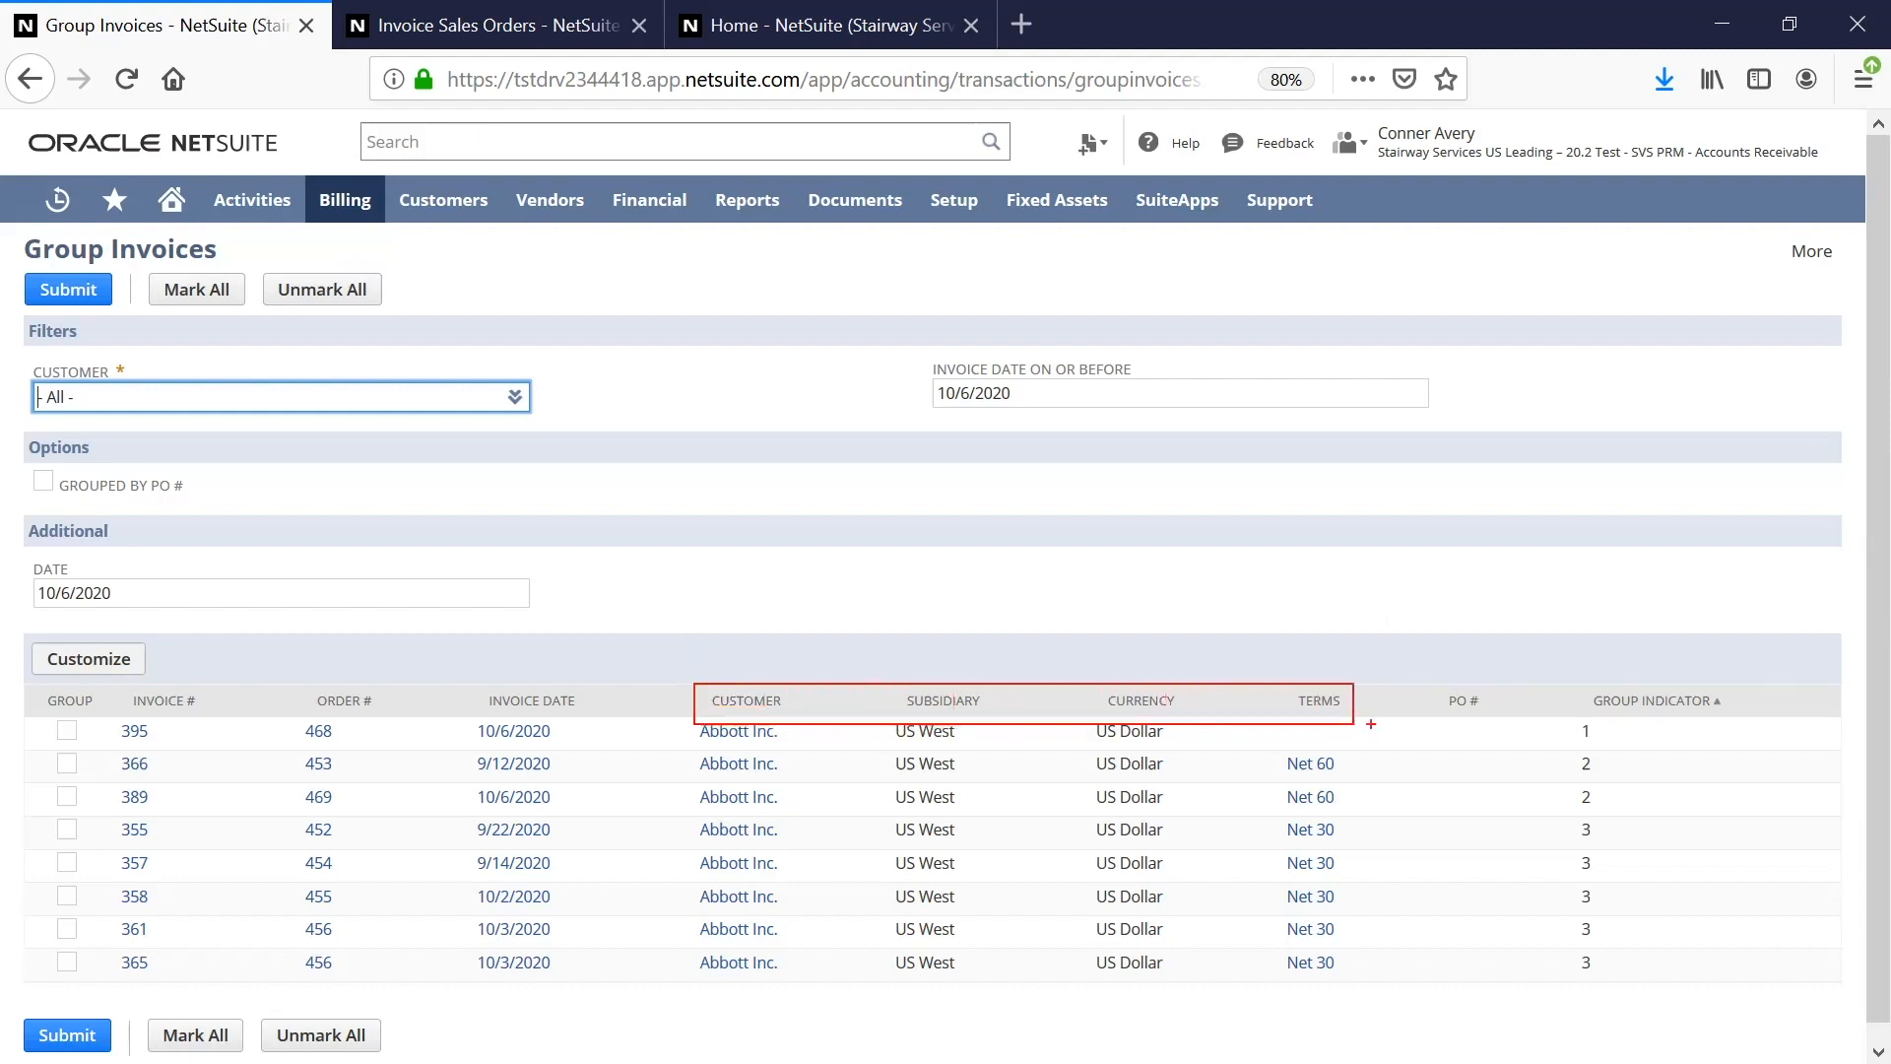
left_click_drag(1436, 680, 1512, 721)
left_click_drag(18, 465, 190, 509)
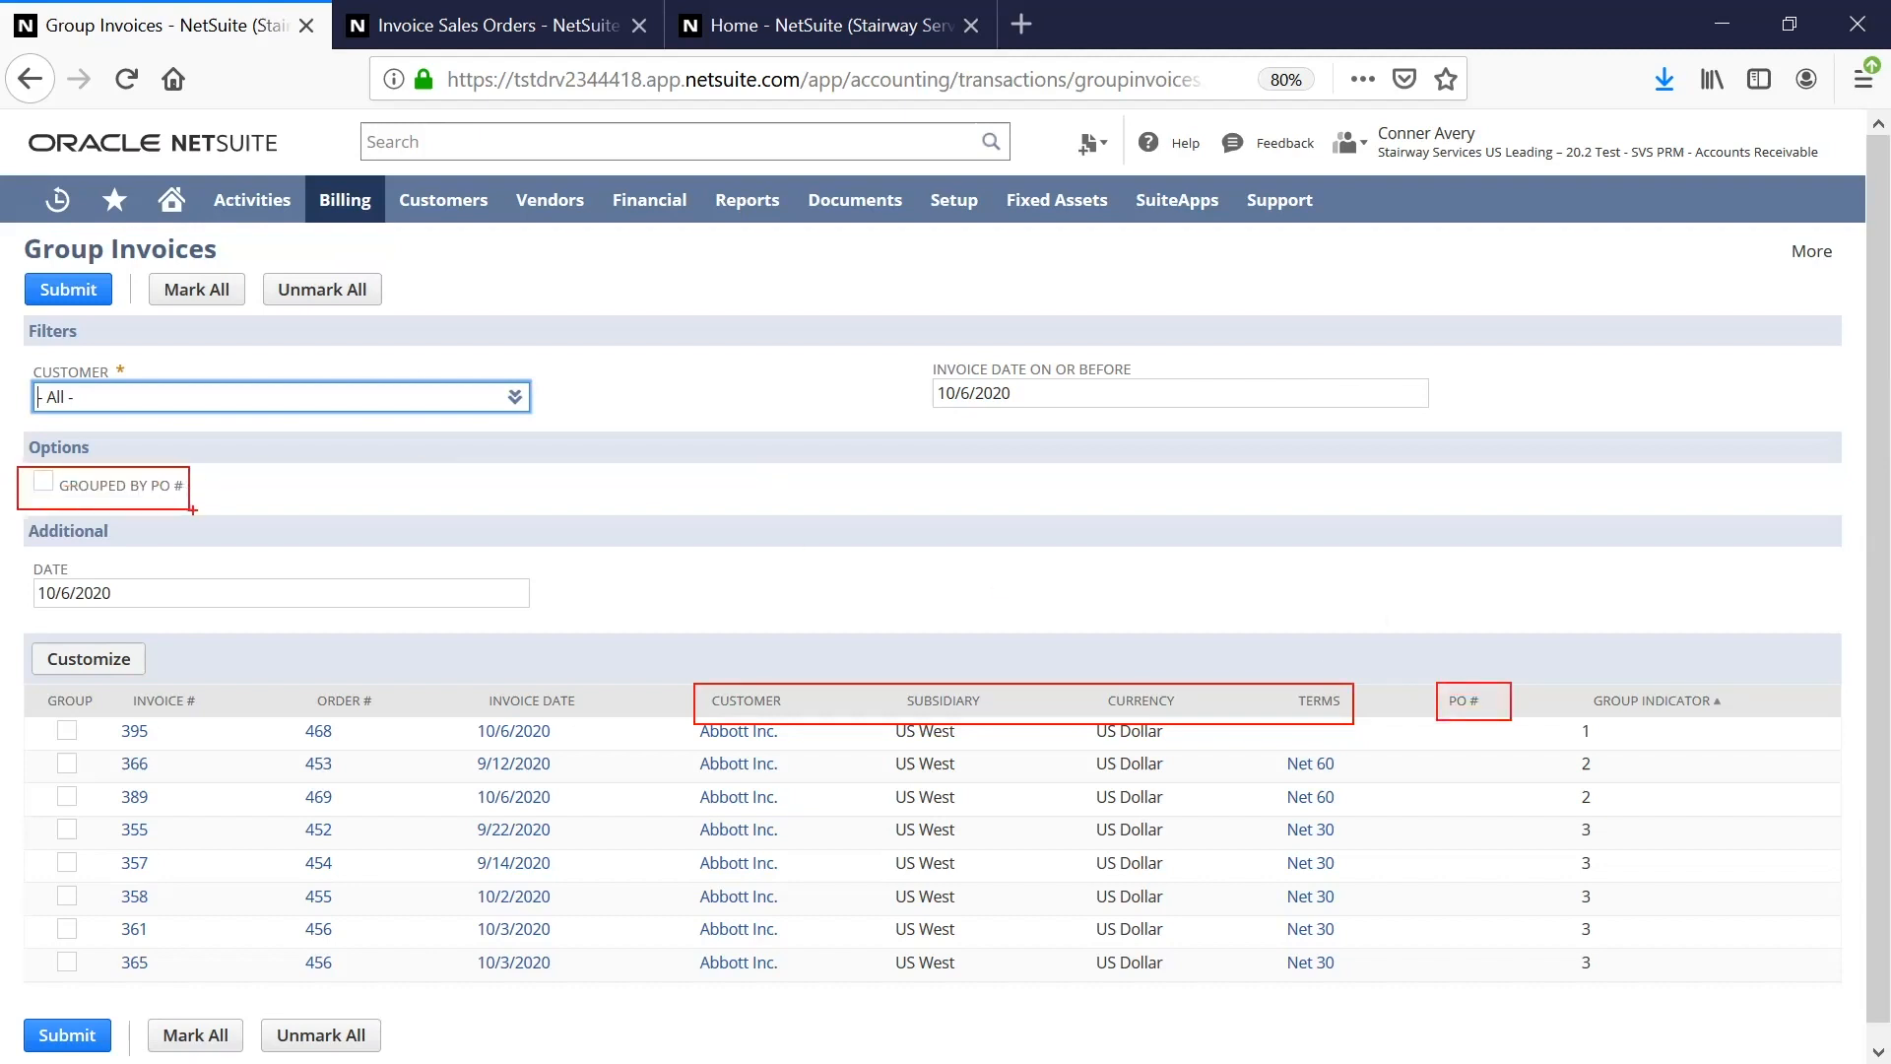
key("Escape")
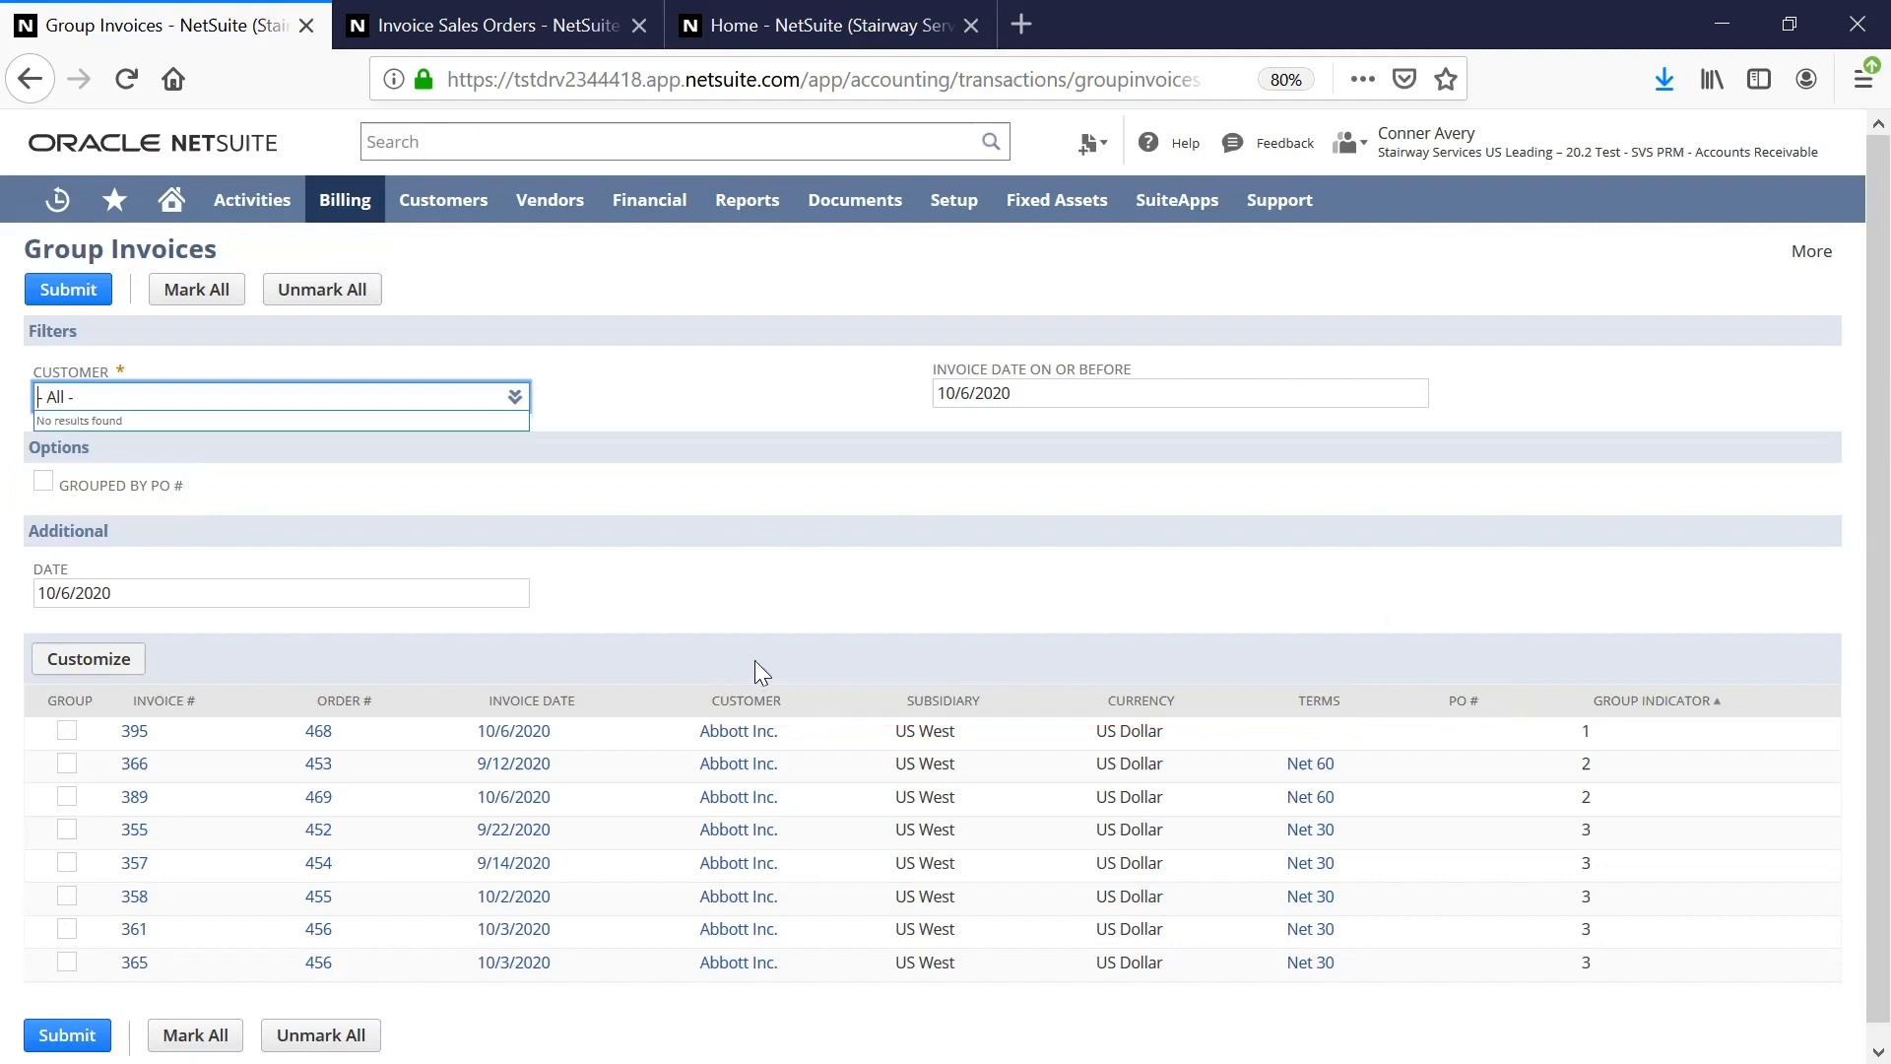
key("ctrl+2")
left_click_drag(141, 271, 258, 317)
key("Escape")
Step: Select the two Abbott Inc. invoices with Net 60 terms, submit them for grouping and refresh the process status
left_click(66, 763)
left_click(66, 795)
left_click(66, 296)
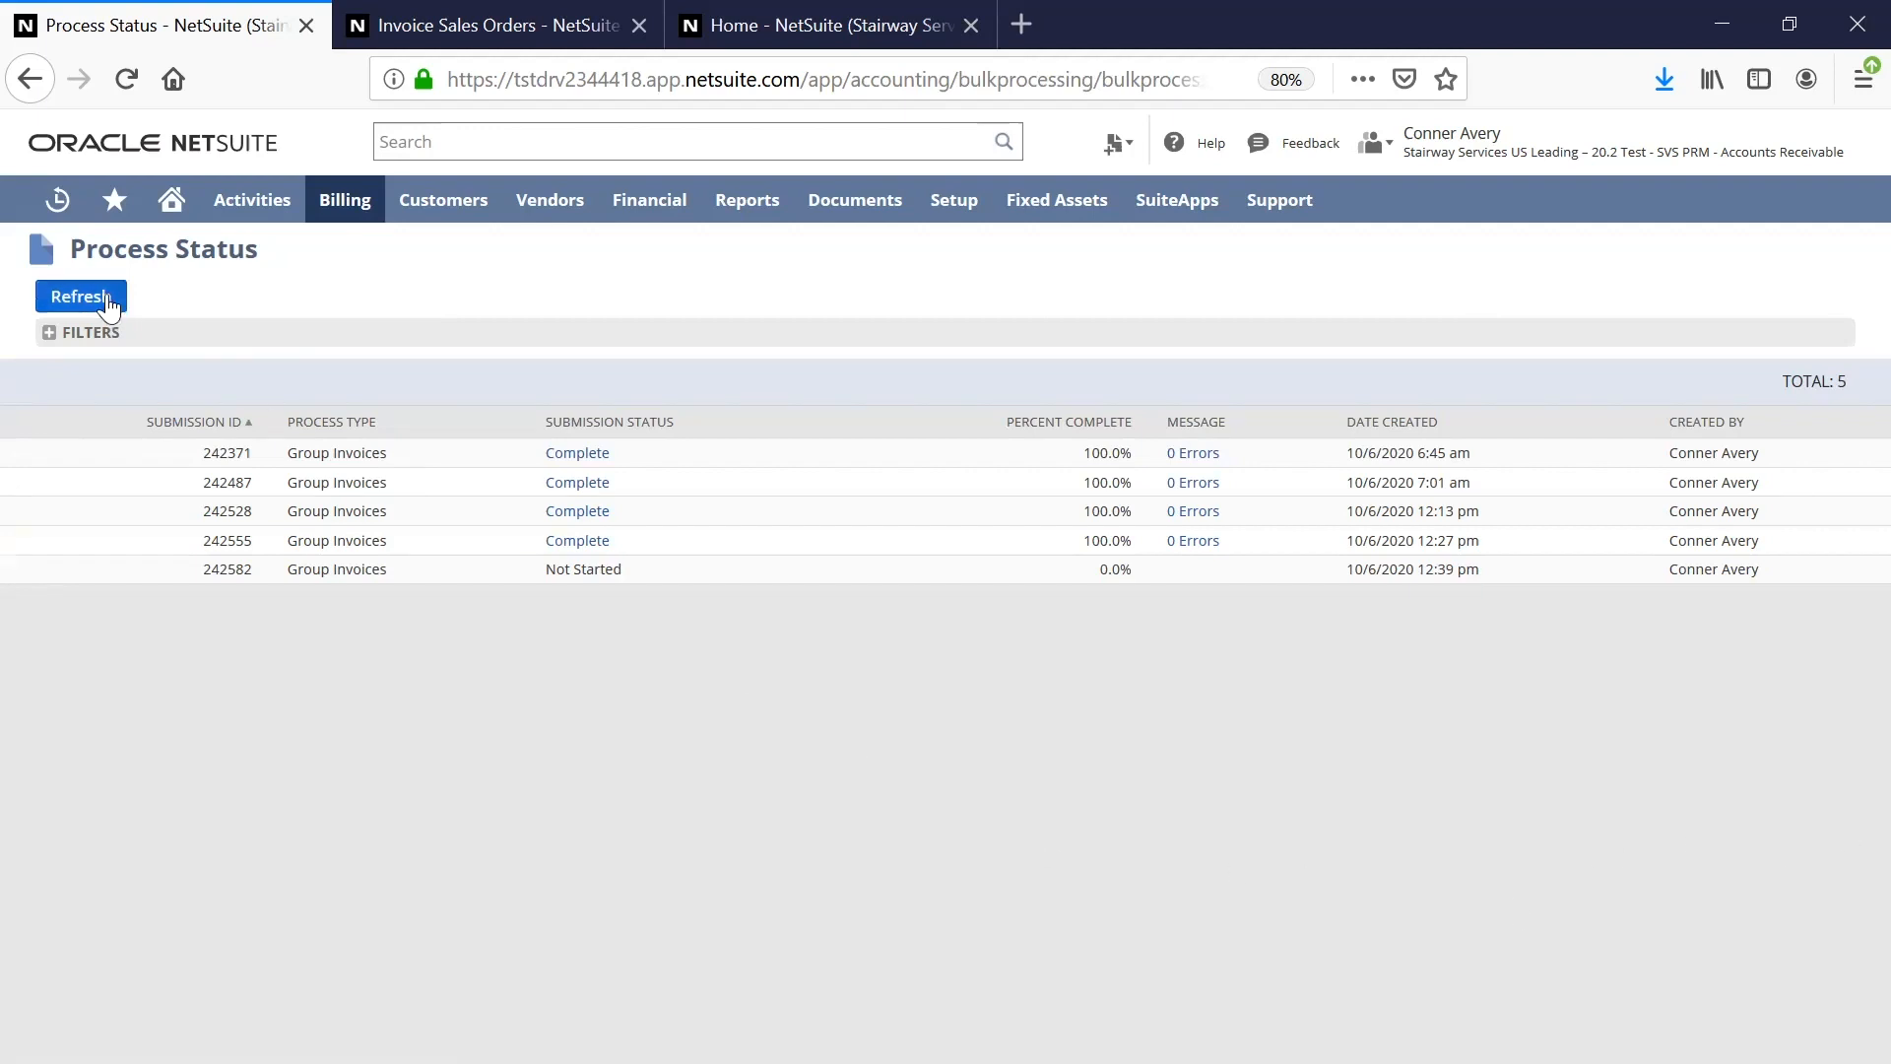
left_click(100, 300)
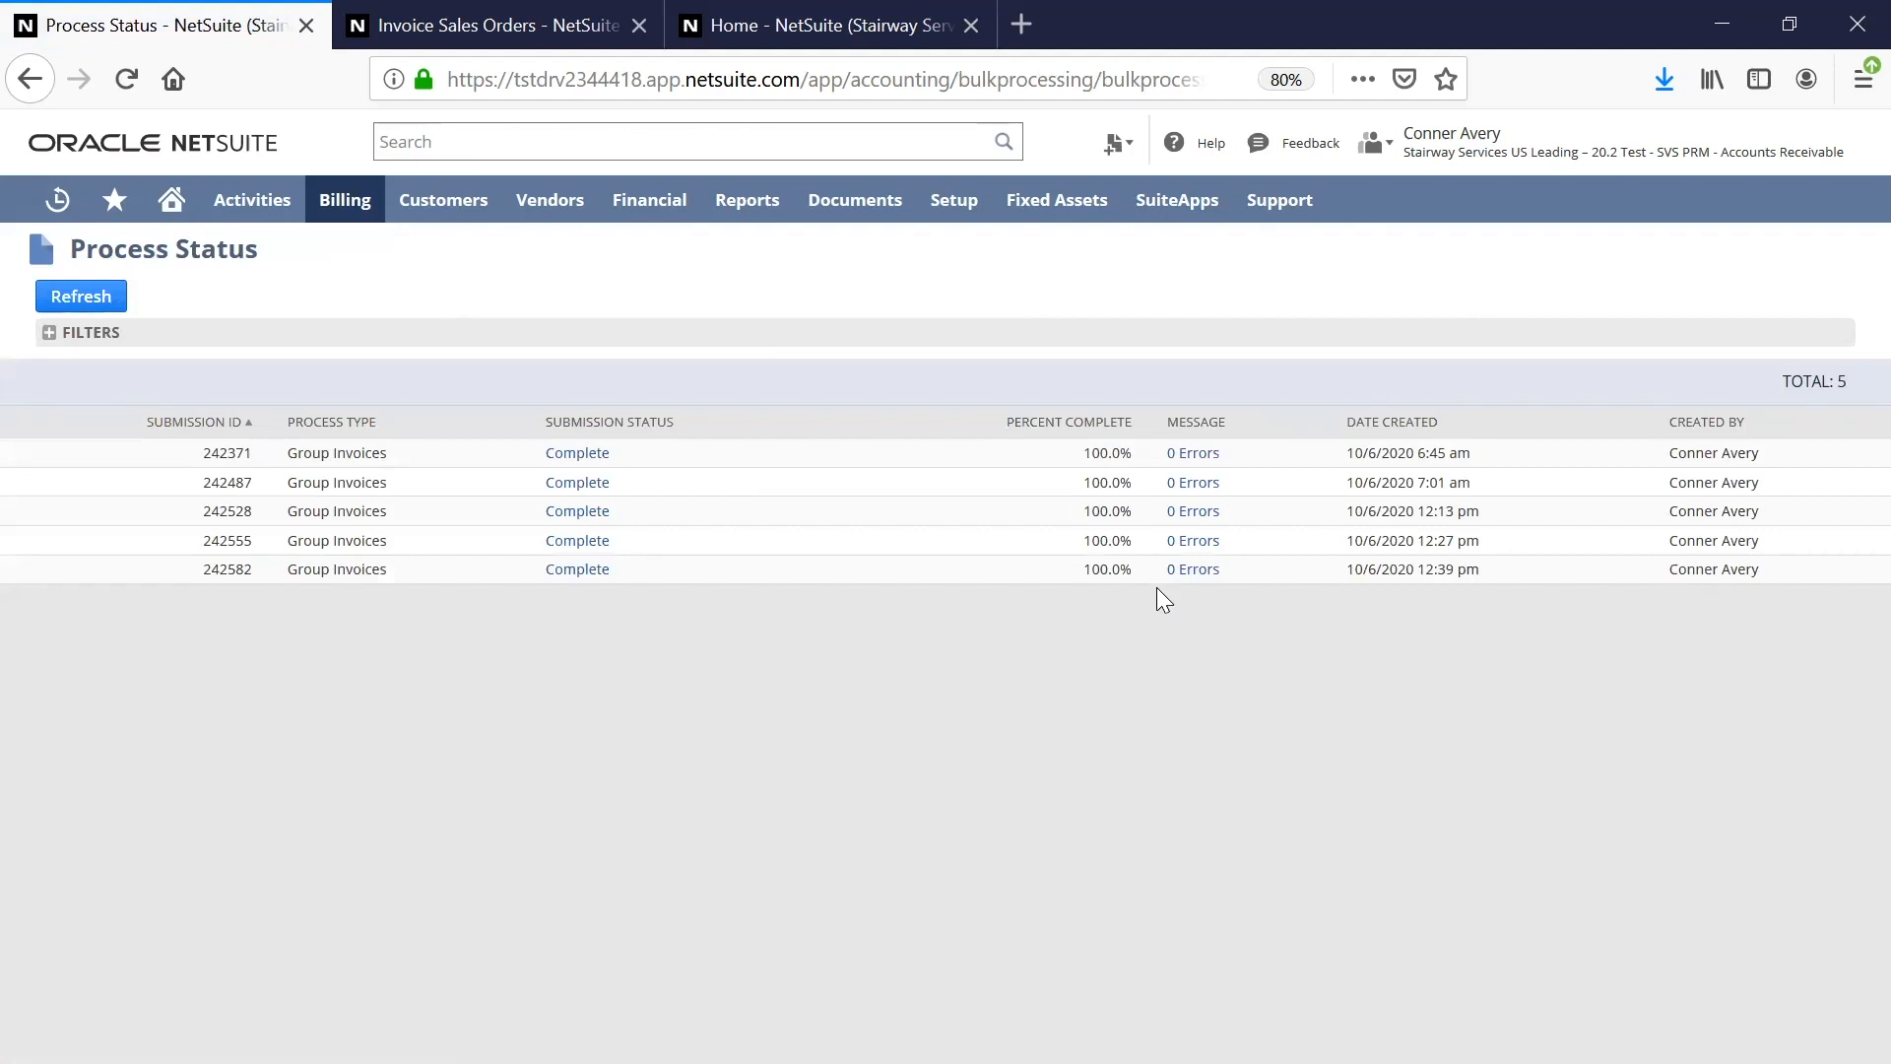
Step: Check the newest grouping submission for errors and open the invoice group from its processed records
key("ctrl+2")
left_click_drag(1149, 561, 1232, 591)
key("Escape")
left_click(590, 576)
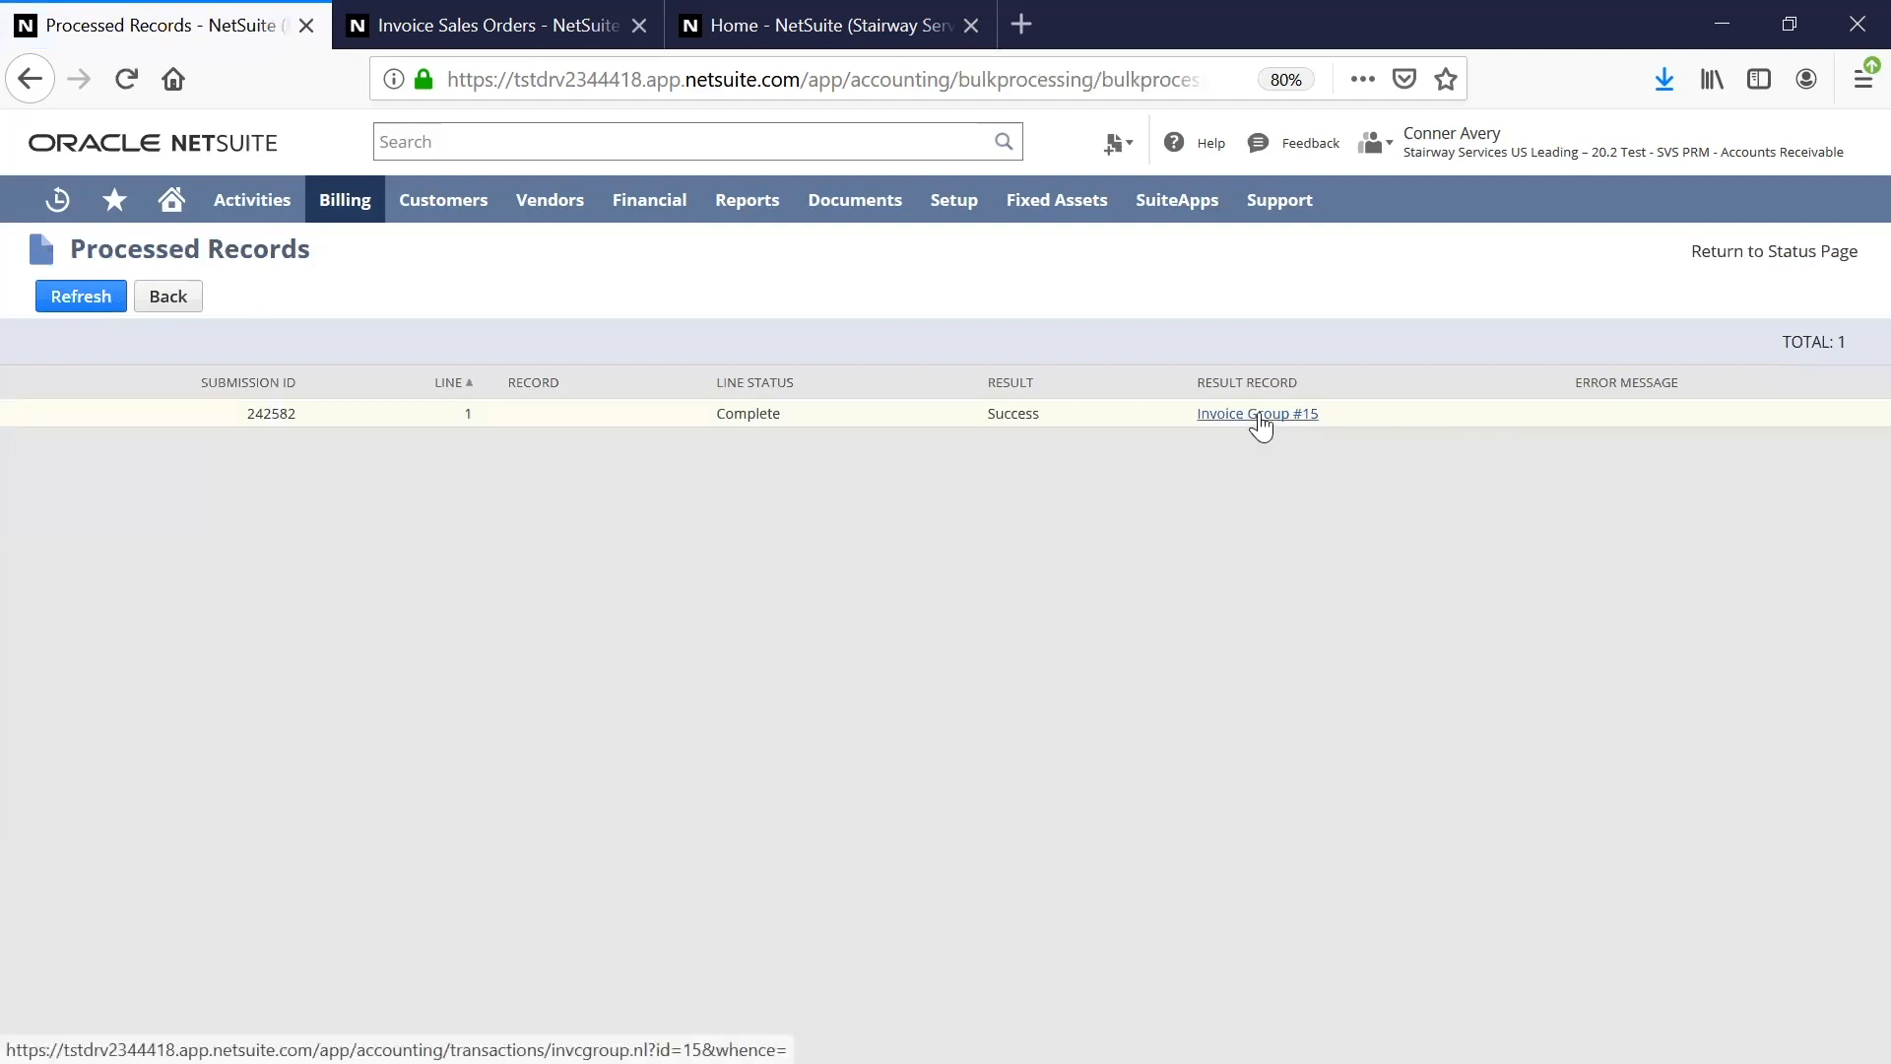
left_click(1260, 415)
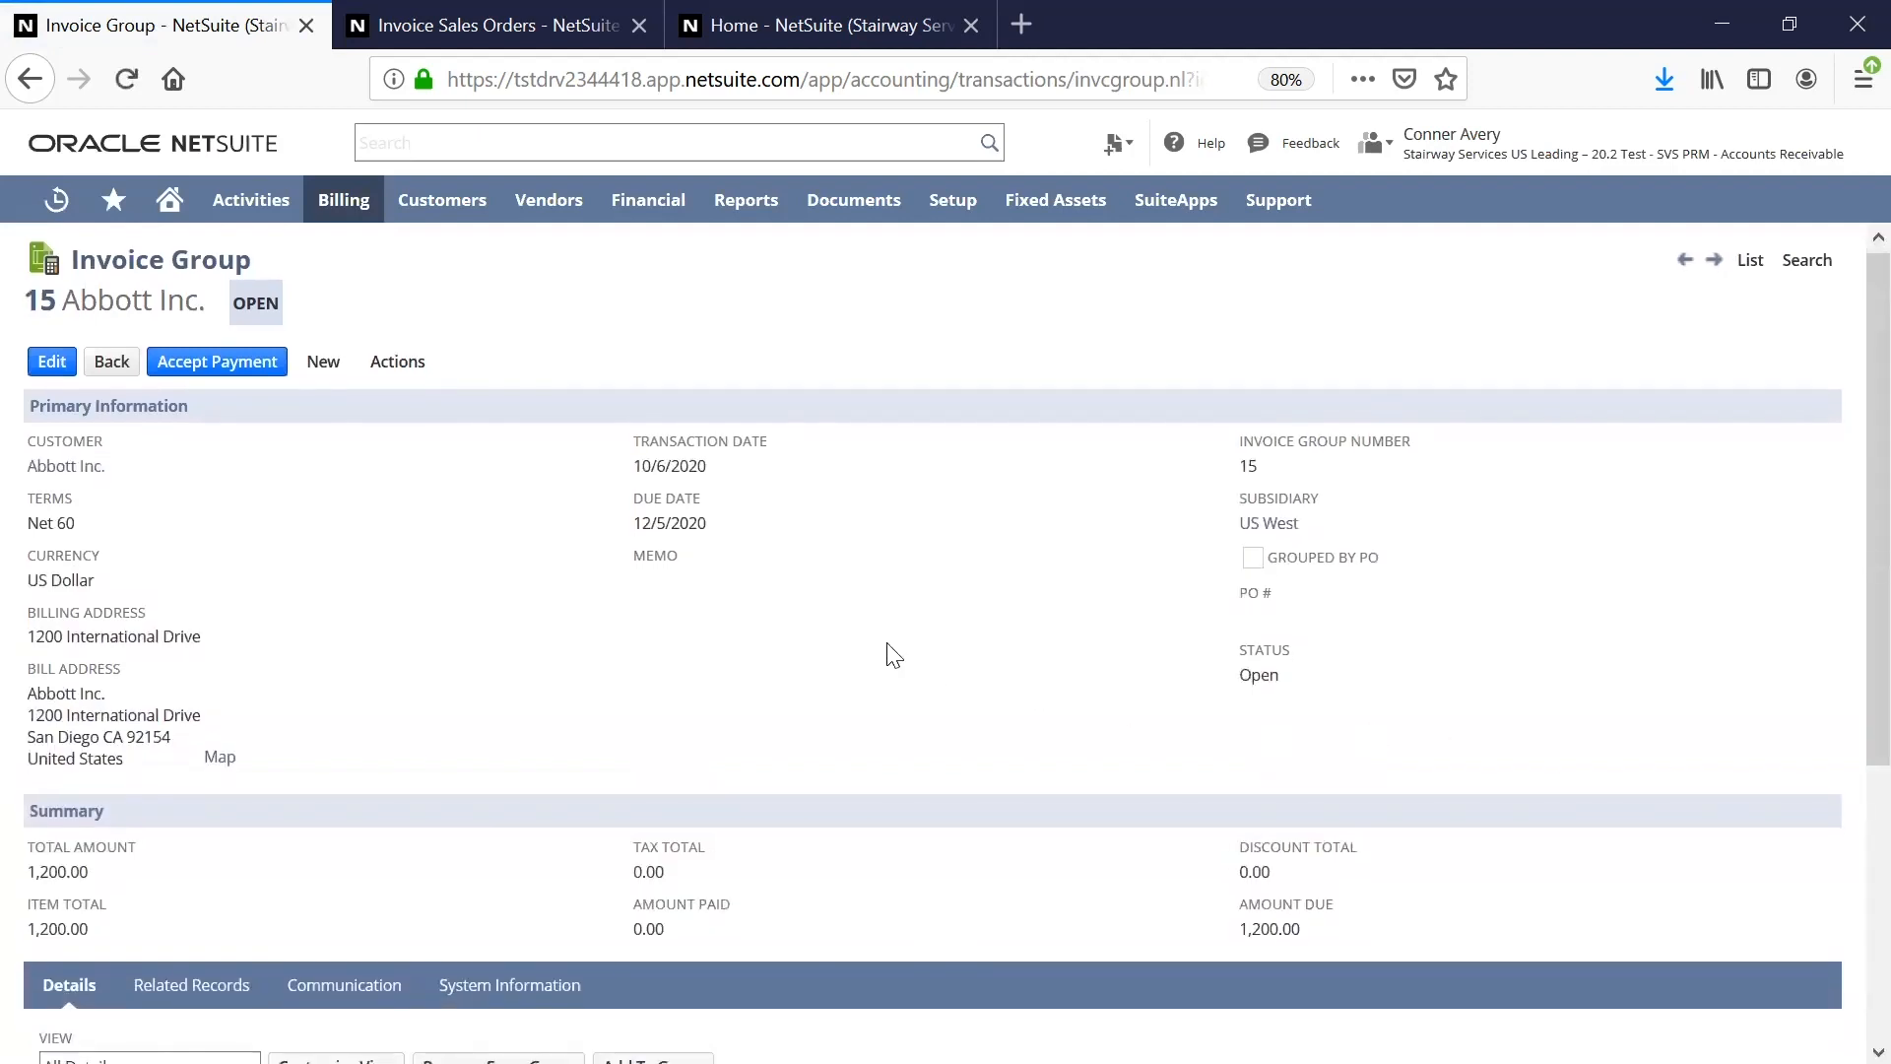
Step: Review the invoice group's detail lines, print the group as a PDF and view its invoice group summary
scroll(710, 679, "down", 5)
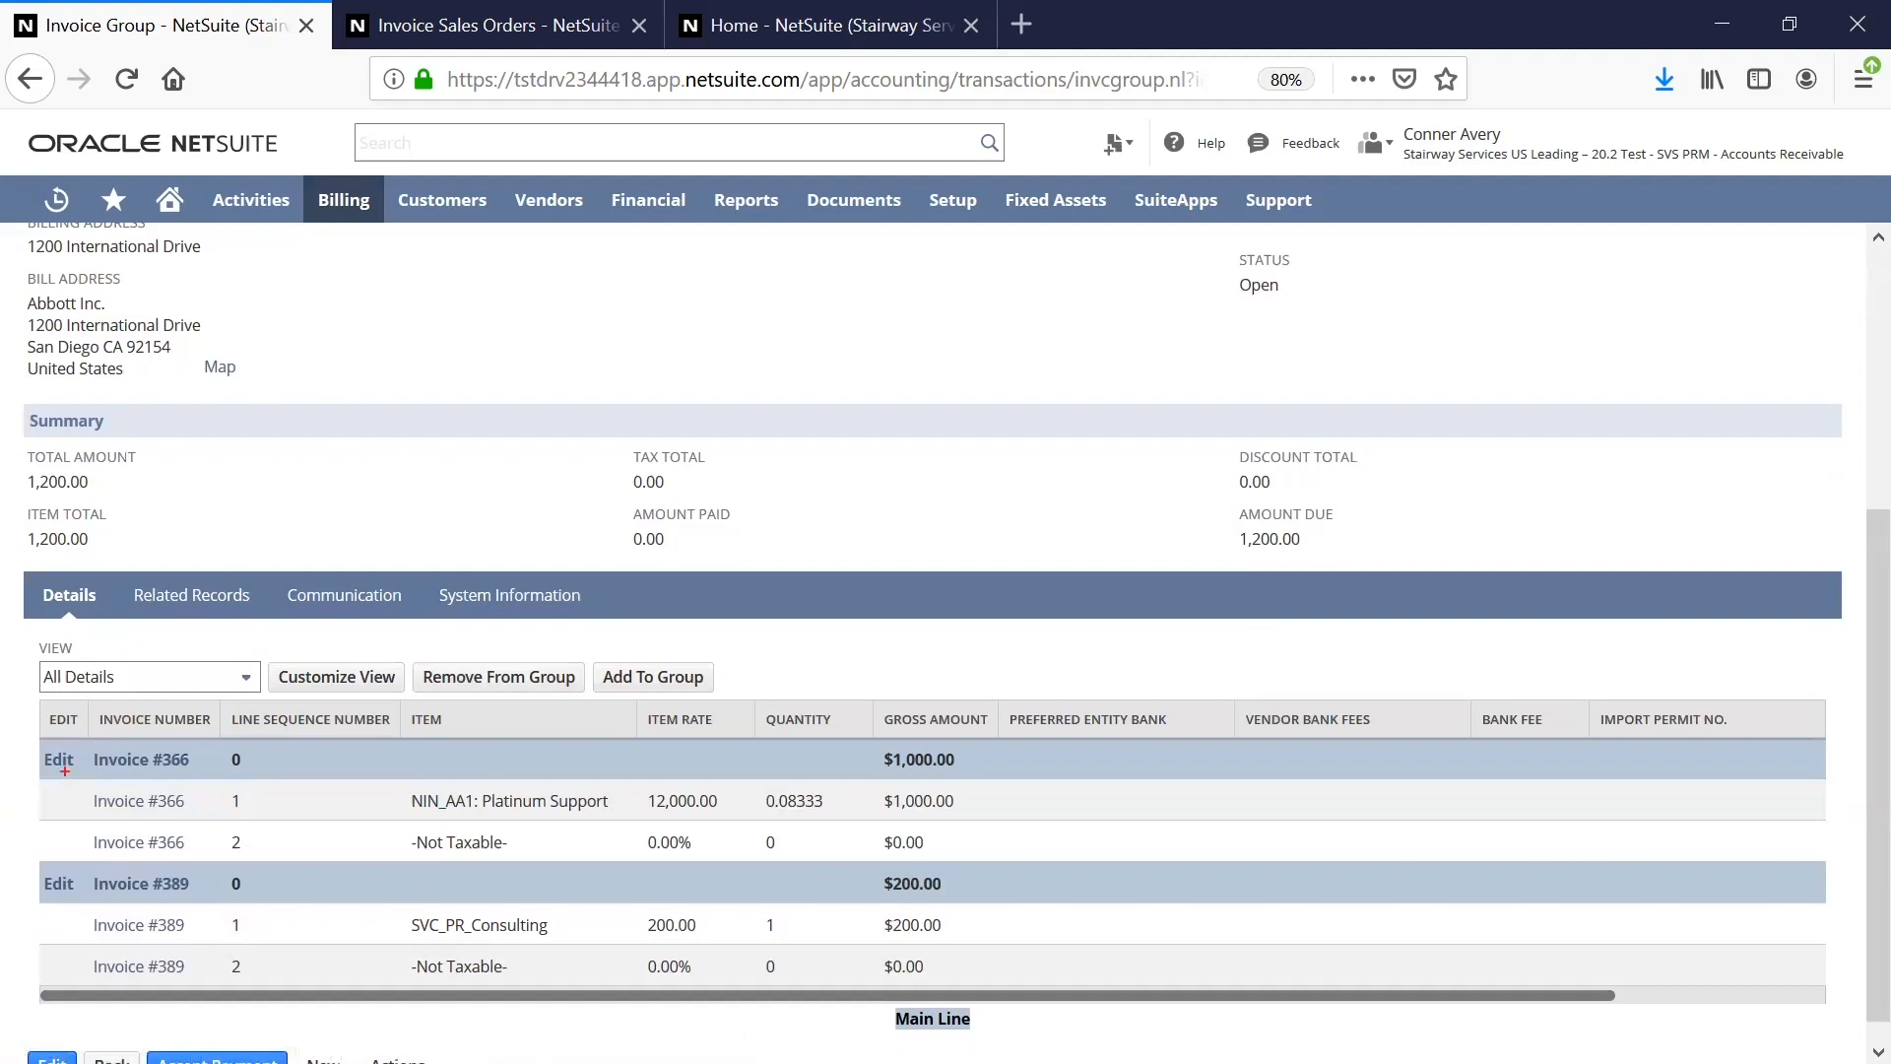
left_click_drag(84, 745, 193, 781)
scroll(296, 690, "up", 3)
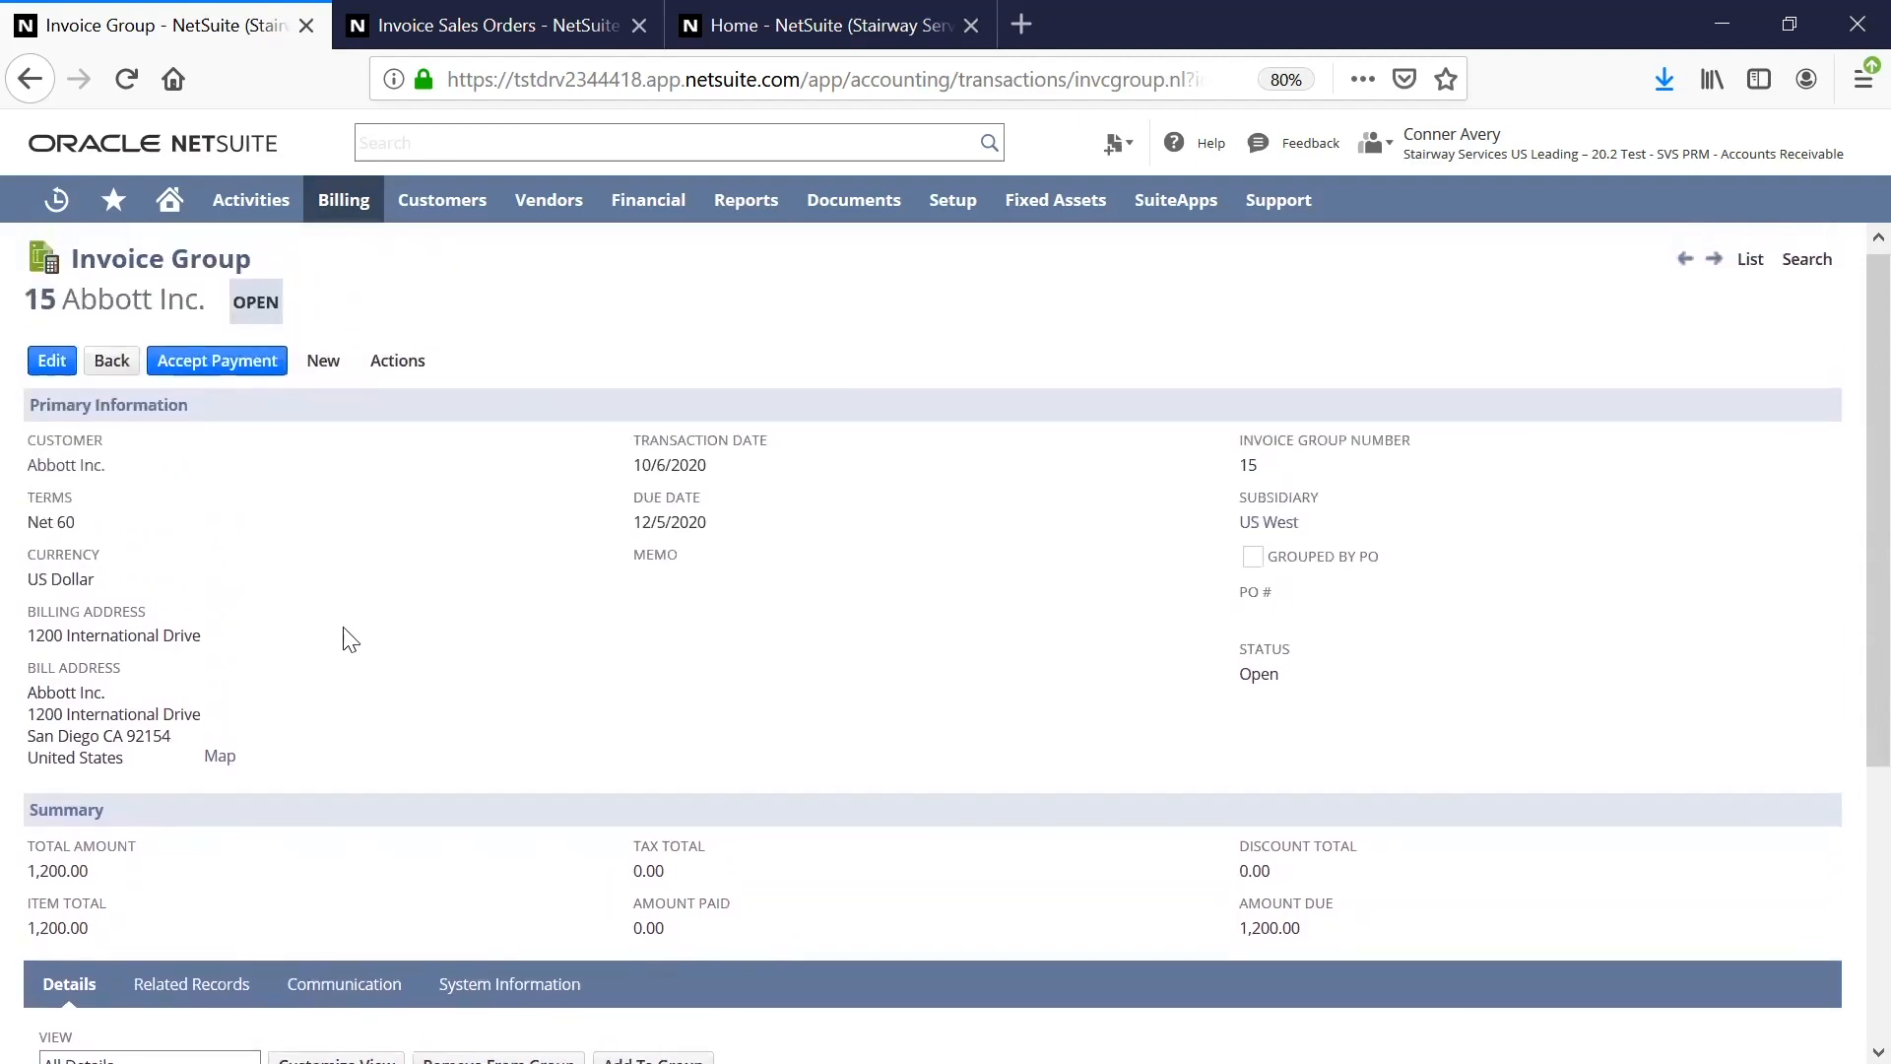
mouse_move(394, 361)
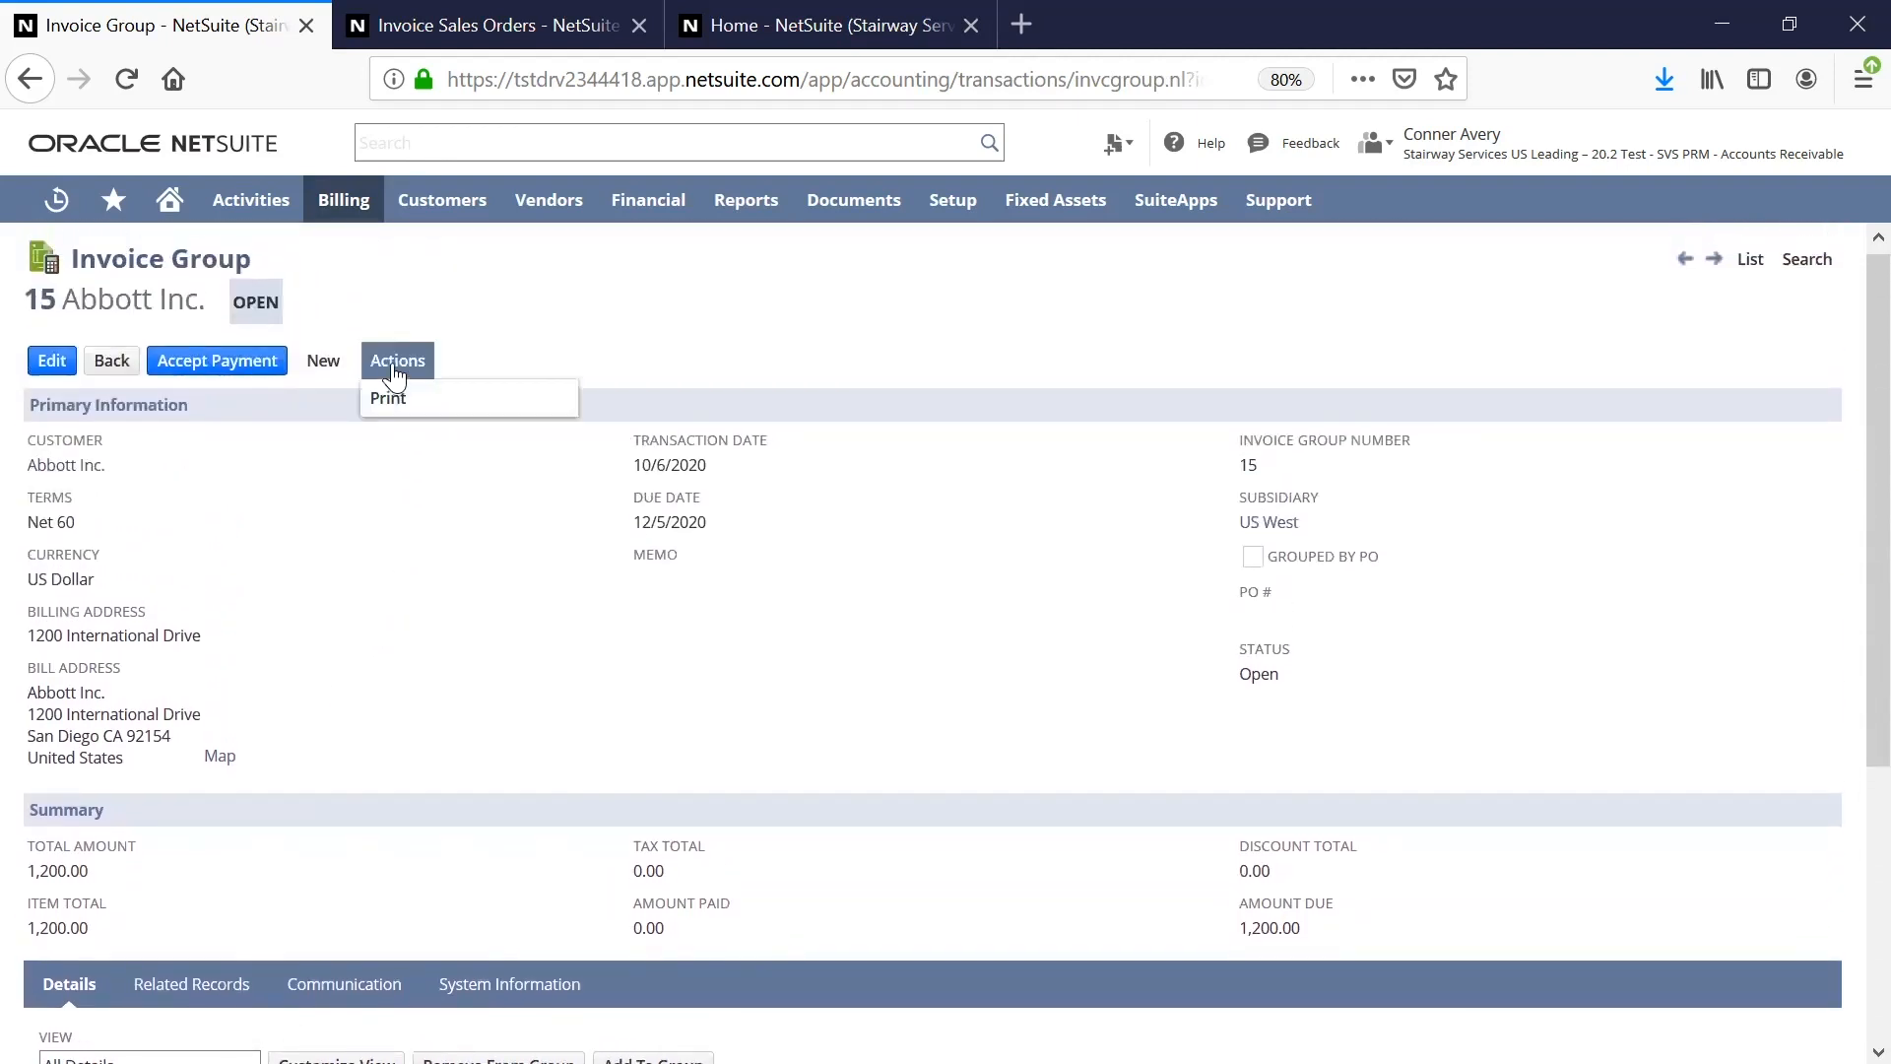
left_click(441, 404)
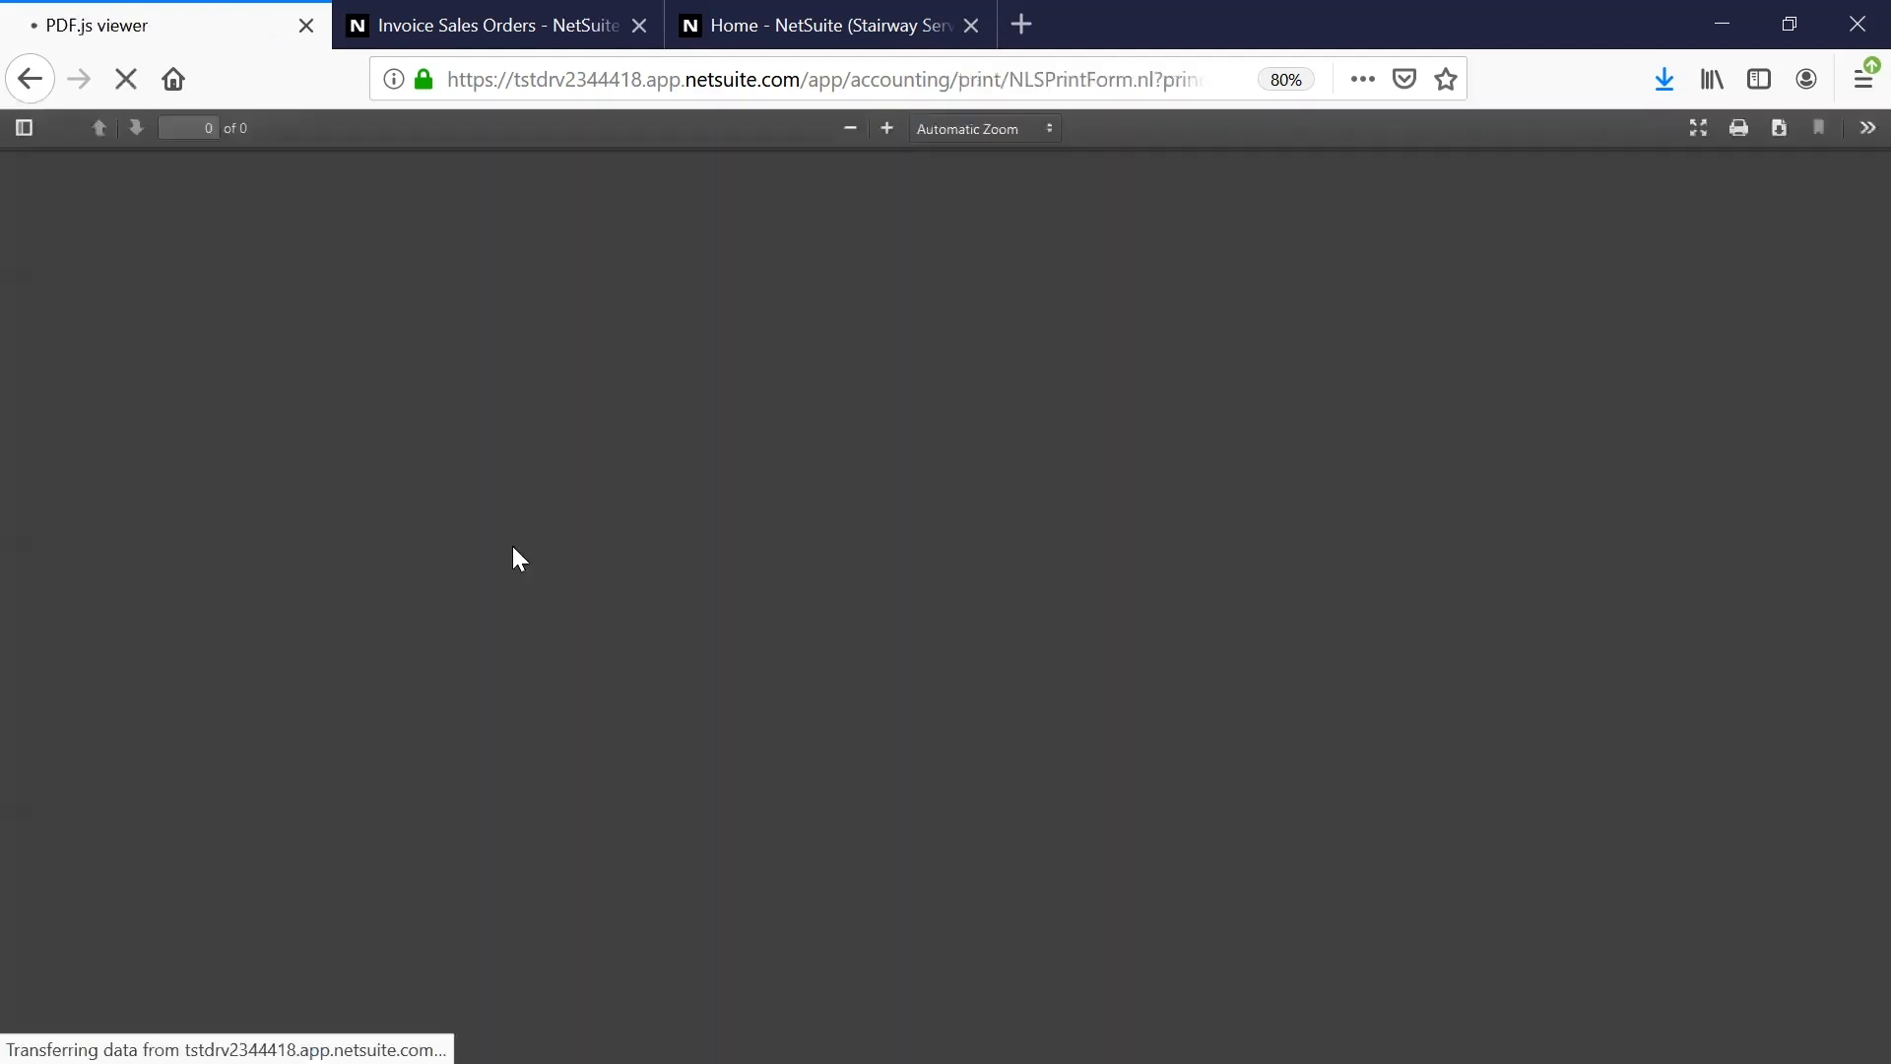
scroll(595, 600, "down", 4)
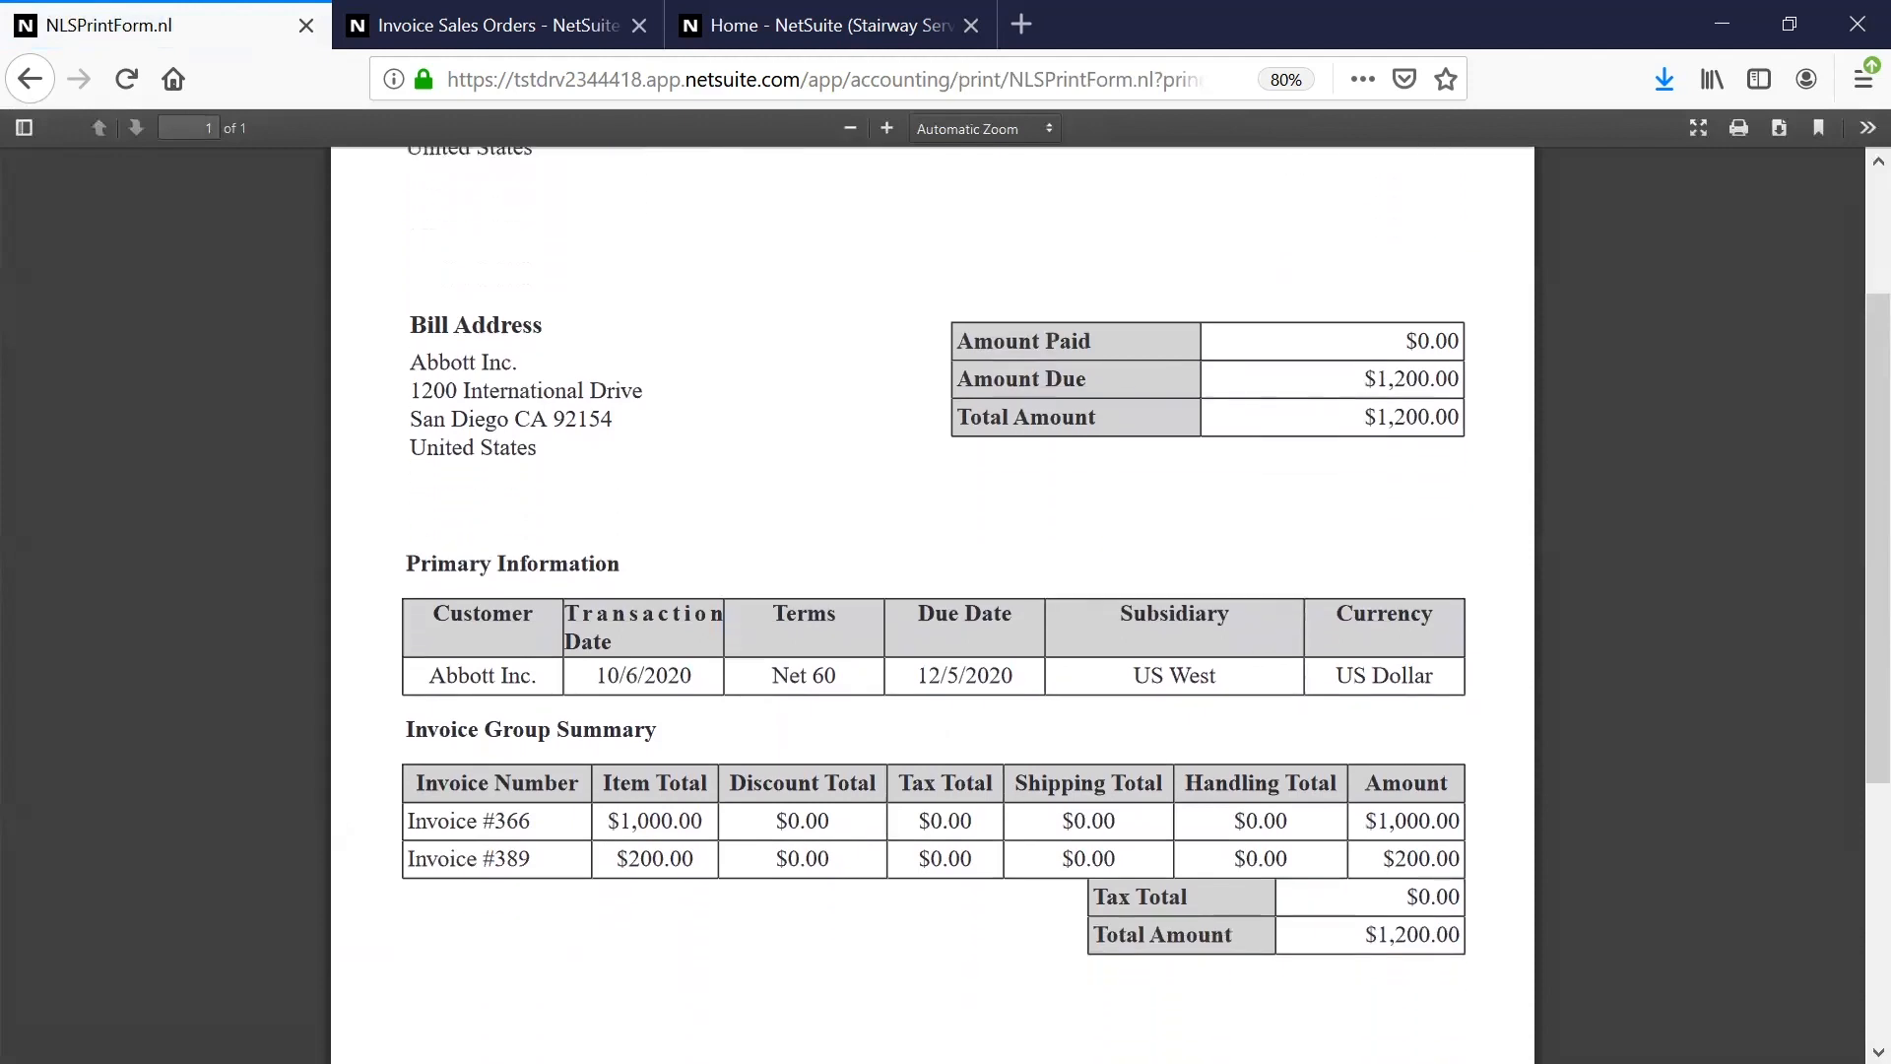